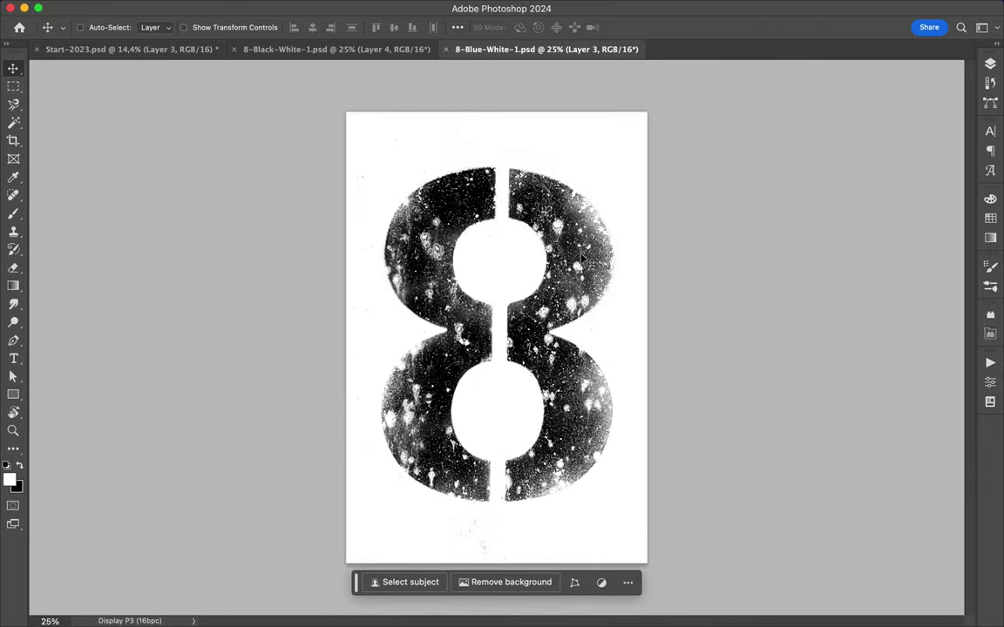
Step: Scale a textured 8 to 28.3% on the Start-2023 poster and place it left of the central 8
left_click(336, 48)
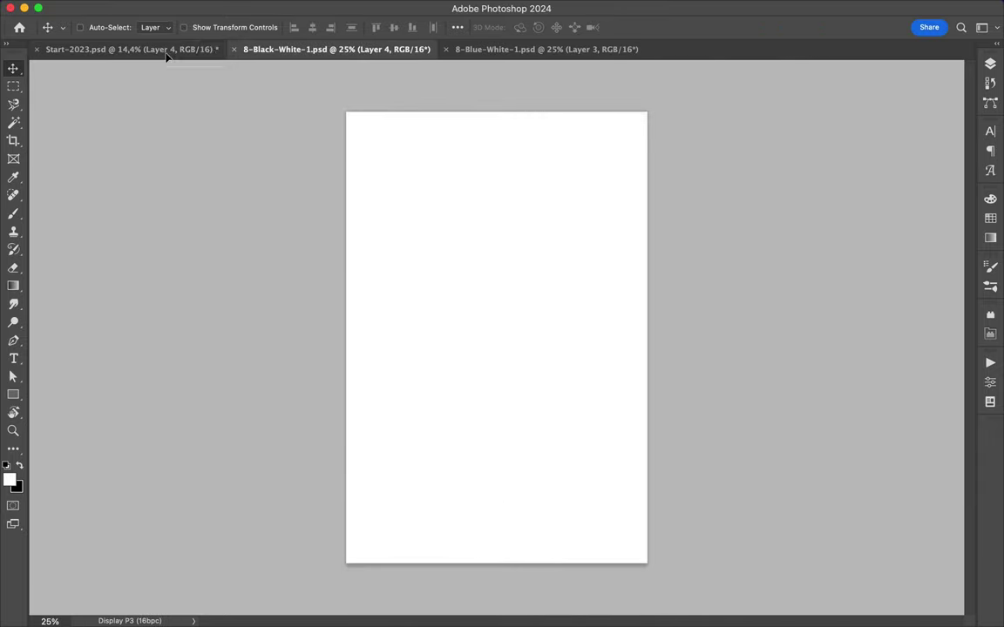
left_click(166, 50)
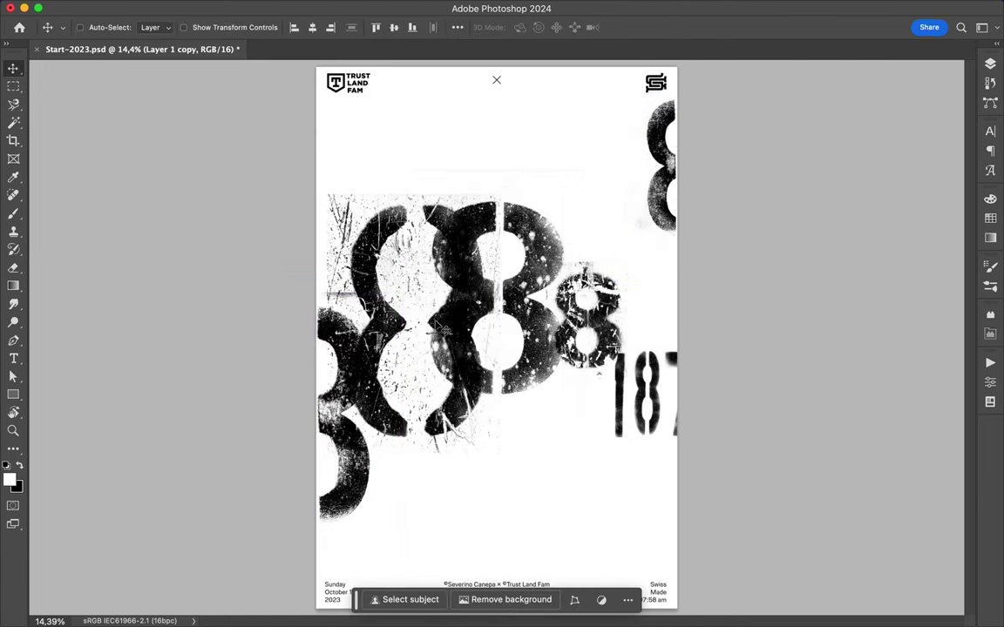
left_click_drag(575, 238, 608, 216)
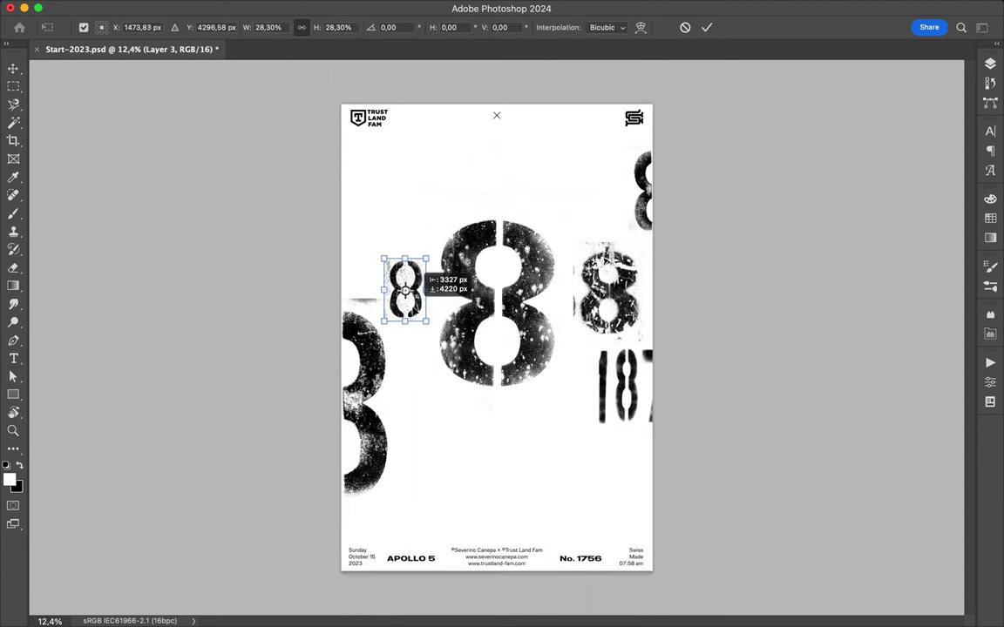
key("Return")
Step: Nudge the small right-hand 8, then draw a full-height red band down the left side behind the 8s
left_click_drag(629, 307, 621, 312)
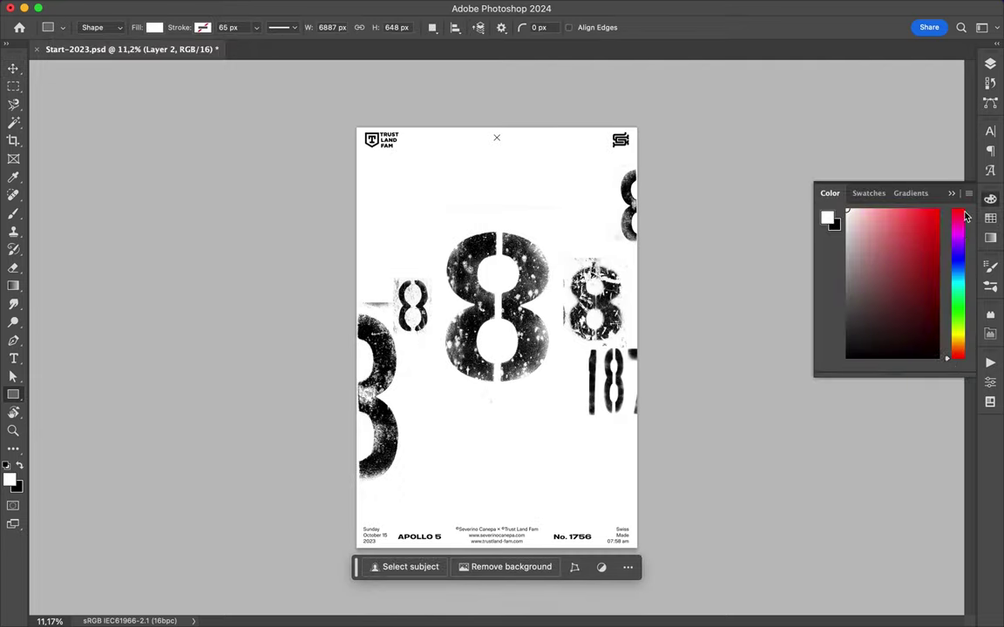
left_click_drag(965, 215, 977, 362)
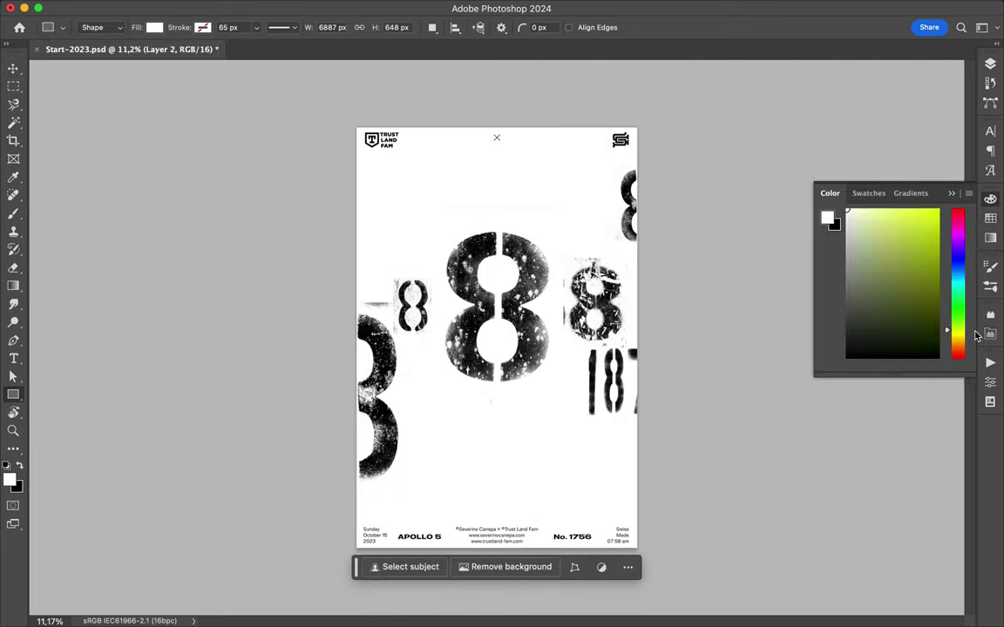
left_click_drag(355, 127, 360, 133)
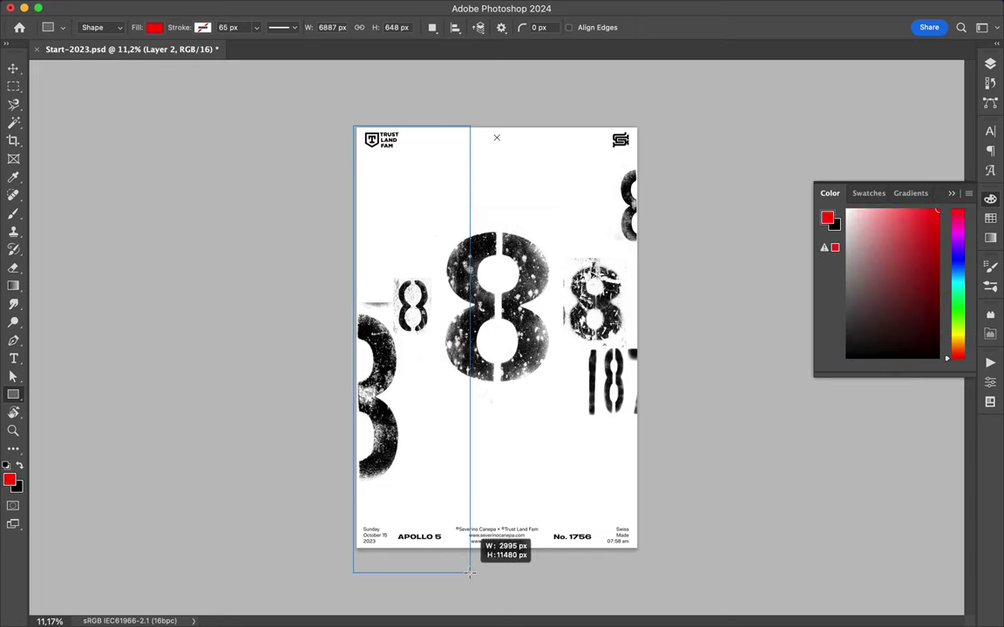
left_click_drag(455, 573, 457, 547)
left_click_drag(885, 247, 890, 354)
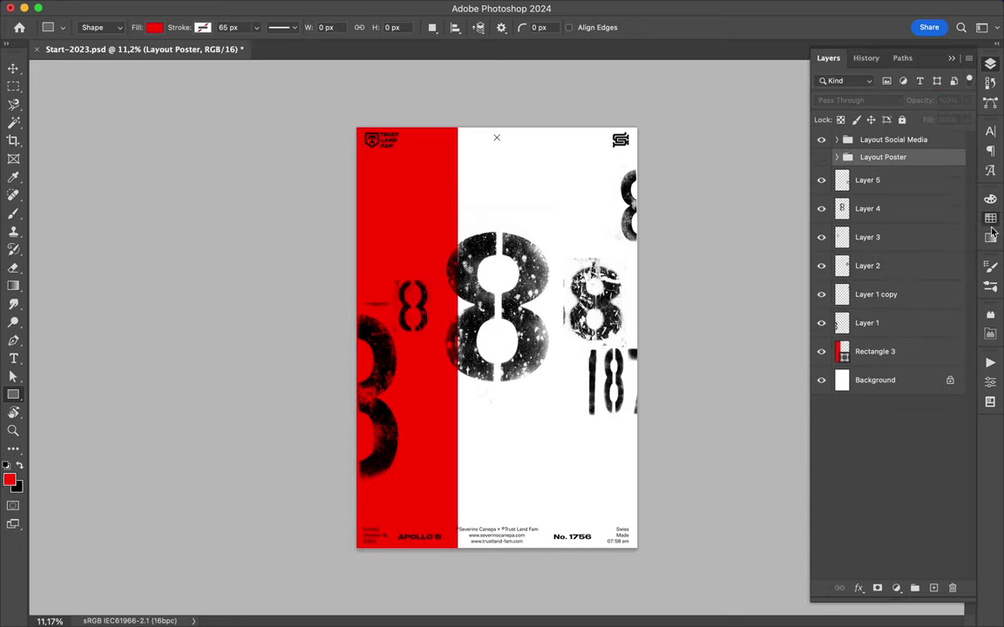
Step: Add a light-grey band beside the red one, also placed behind the 8s
left_click_drag(525, 558, 525, 556)
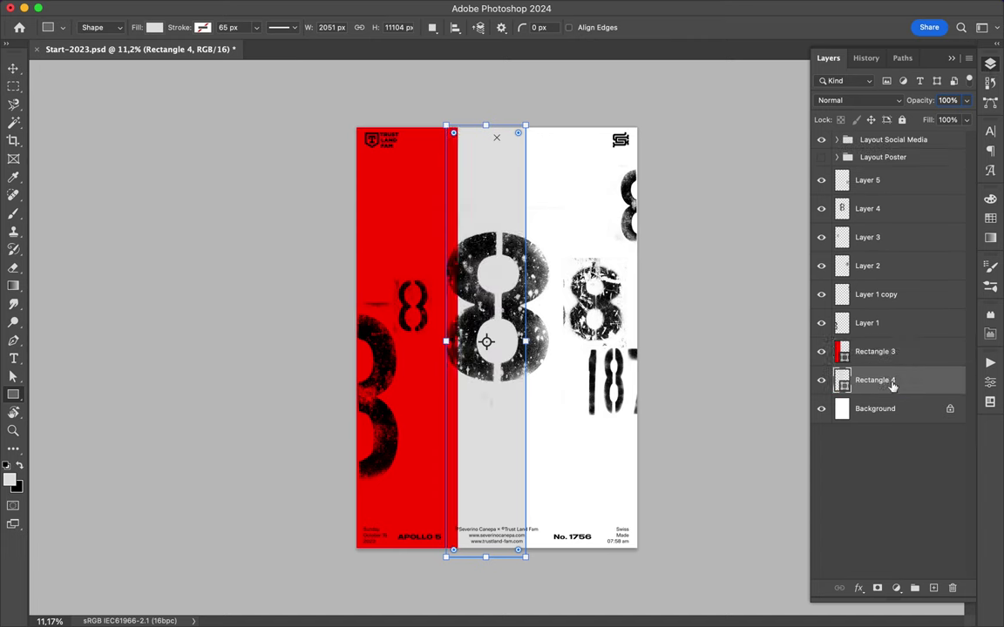
left_click_drag(875, 409, 875, 351)
right_click(78, 303)
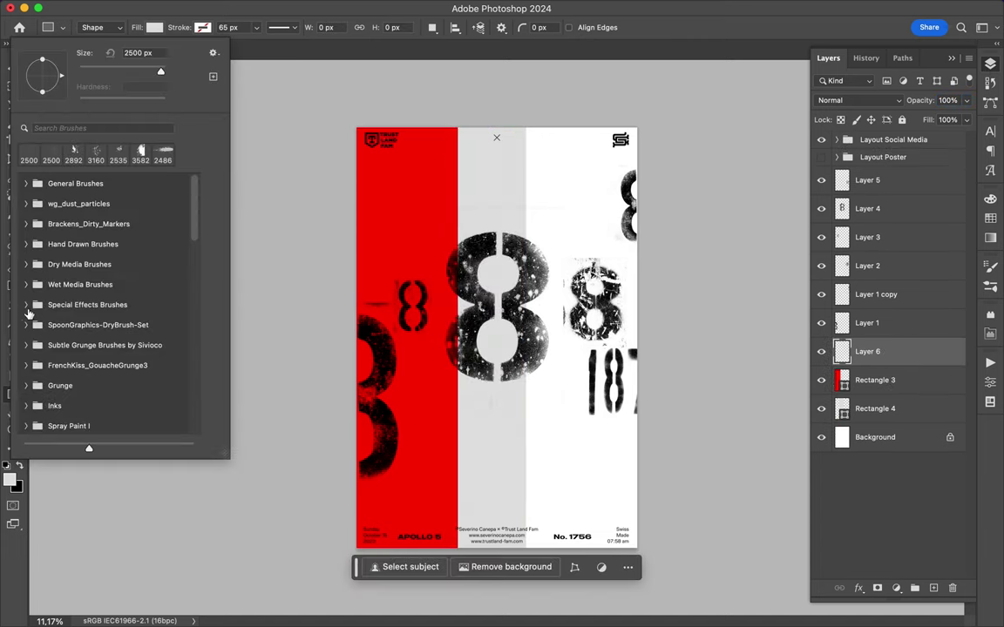
Step: Roughen the band edges with SpoonGraphics DryBrush presets, starting with DryBrush1
left_click(27, 324)
double_click(104, 352)
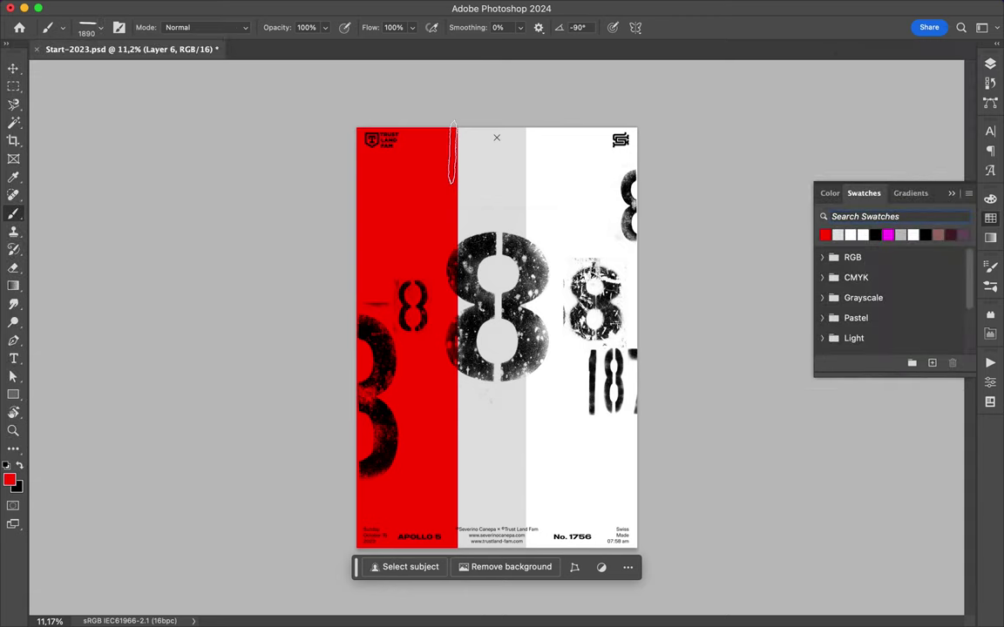
left_click(101, 27)
left_click(88, 403)
key("Return")
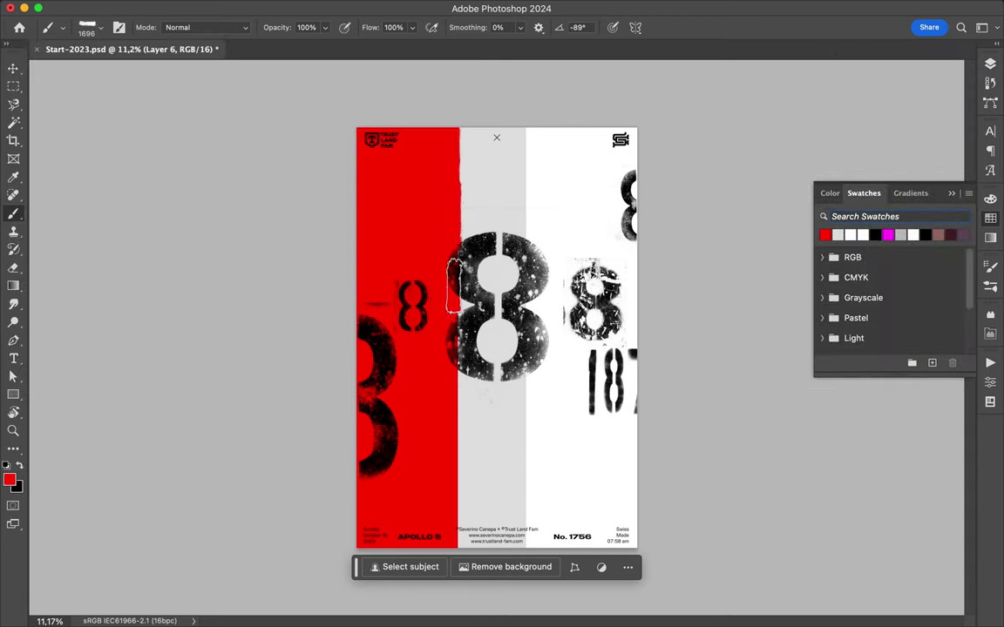
left_click(87, 27)
left_click(87, 372)
key("Return")
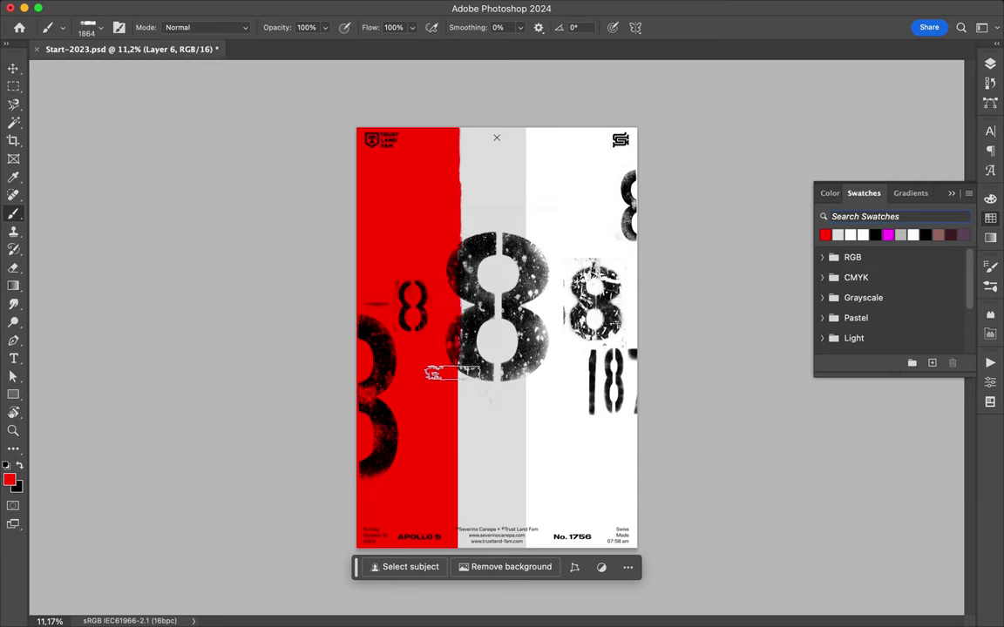
left_click(87, 27)
left_click(87, 405)
key("Return")
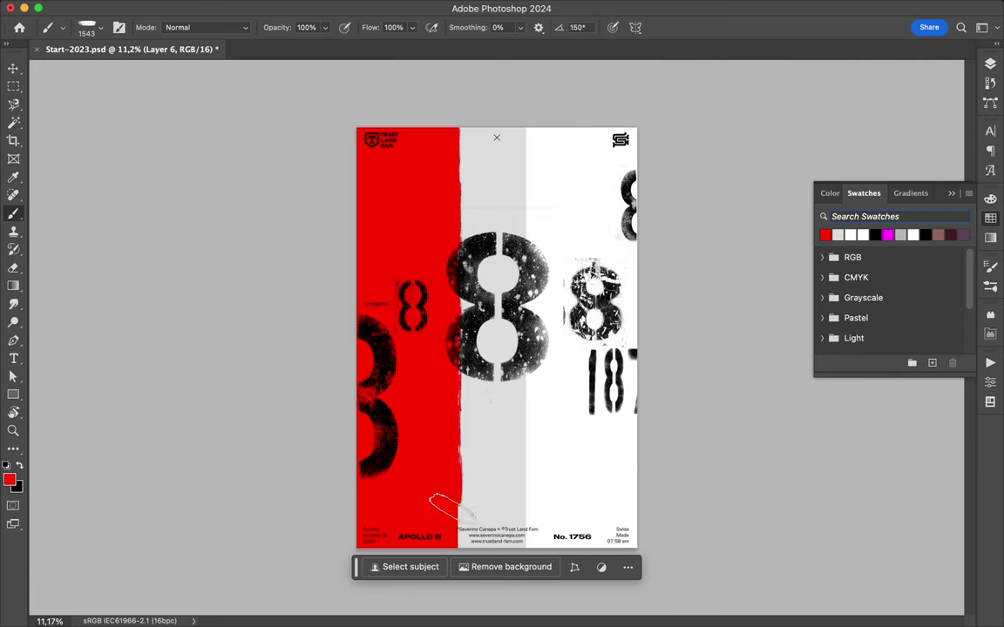
Step: Switch to the Spray Paint I brush set and try several spray brushes
left_click(87, 27)
left_click(26, 271)
left_click(26, 373)
left_click(105, 399)
scroll(116, 425, "down", 5)
left_click(105, 396)
scroll(96, 284, "down", 2)
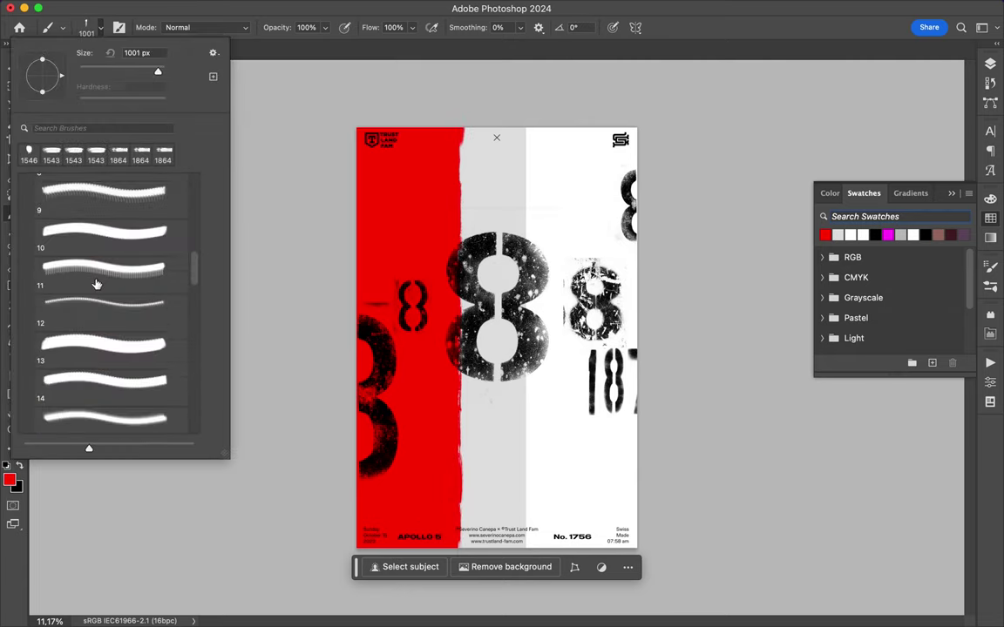
double_click(100, 314)
Step: Spray along the band edges, settling on spray brush 17
left_click(98, 31)
left_click(105, 252)
key("Return")
left_click(98, 27)
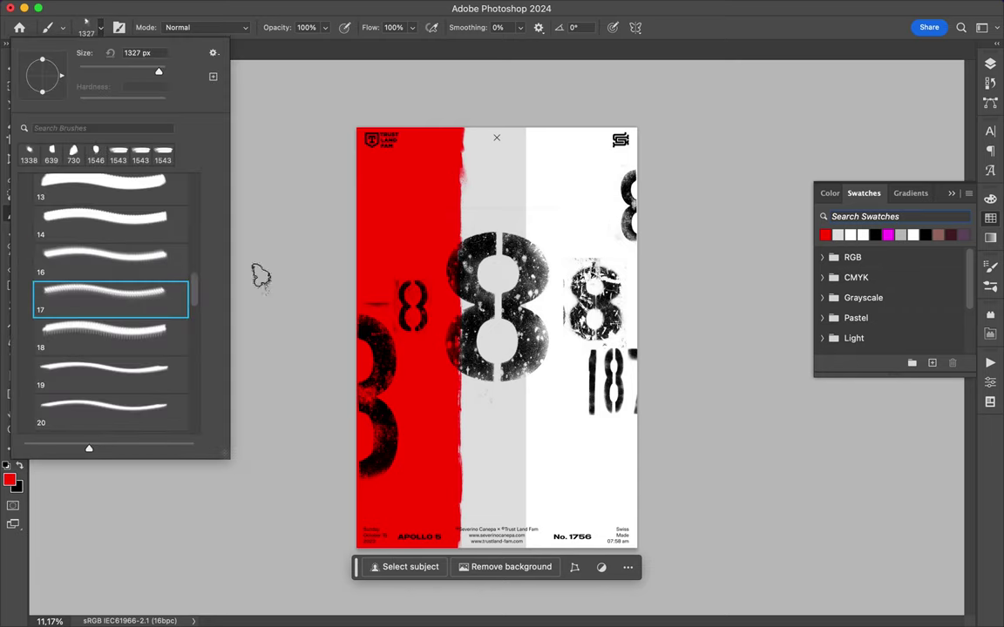
double_click(104, 257)
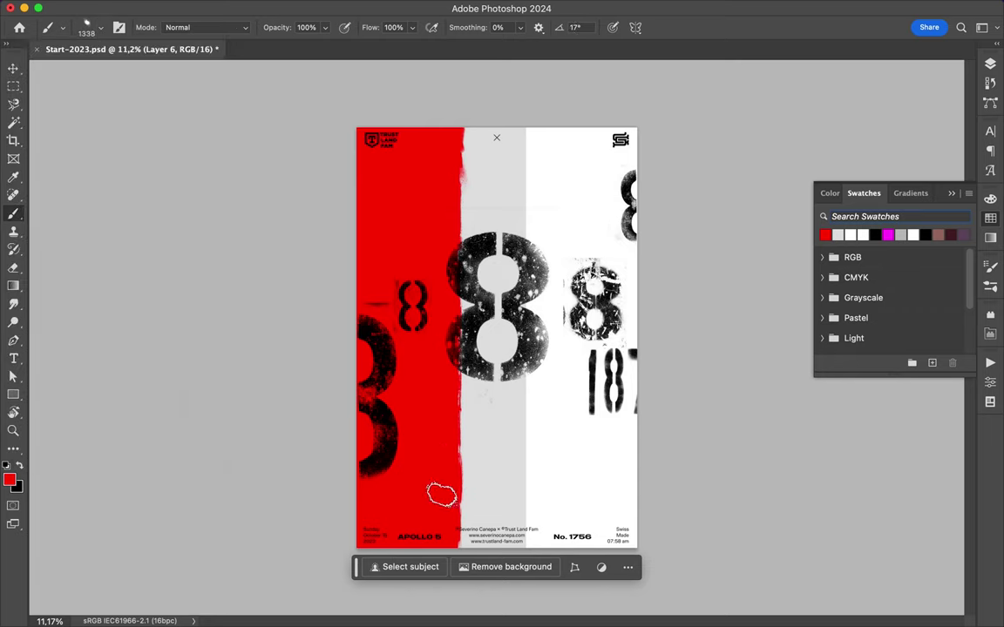
Step: Brush the grey band's edge with a vertically turned DryBrush preset
left_click(98, 27)
scroll(104, 288, "up", 10)
scroll(105, 287, "down", 5)
double_click(111, 352)
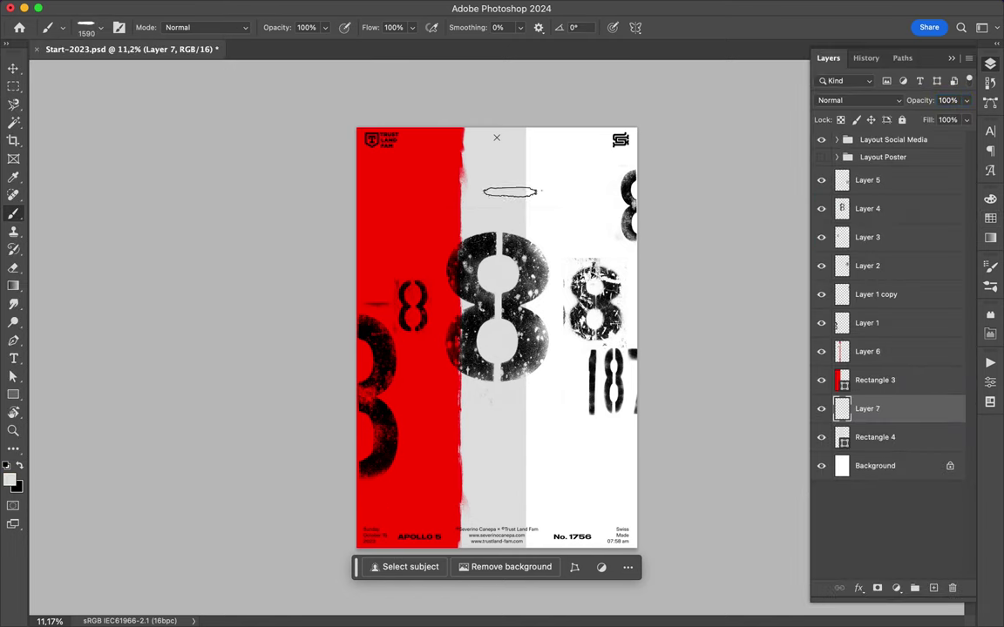
left_click(98, 27)
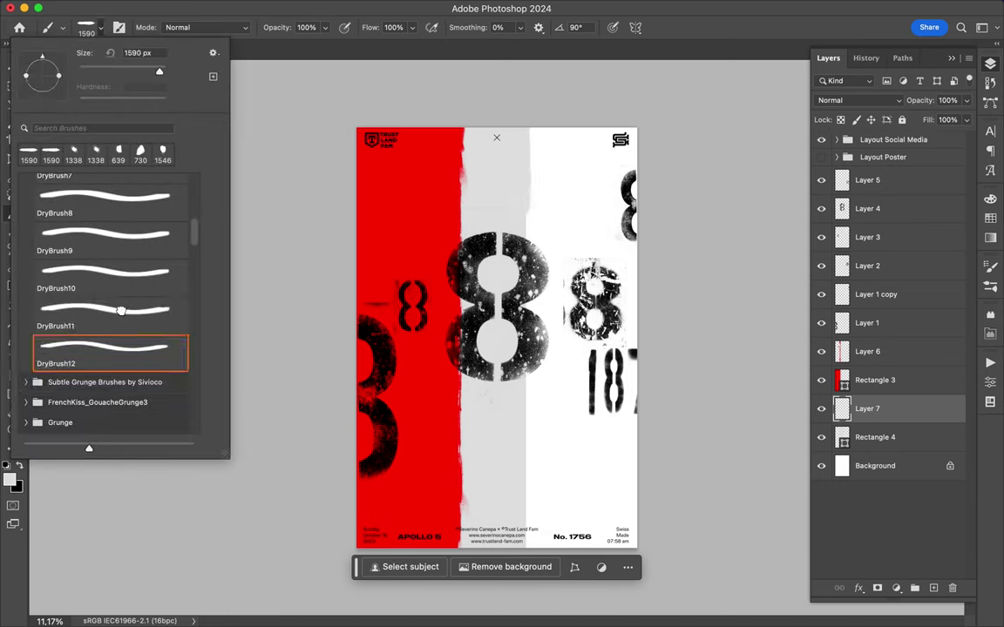
key("Return")
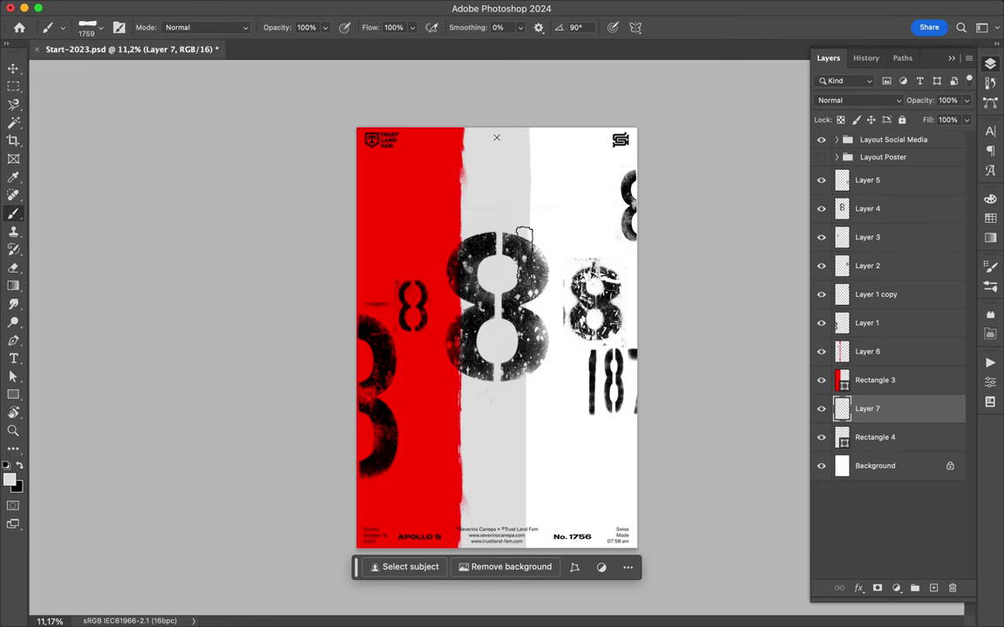
Step: Keep roughening the grey band with several other dry brush presets
right_click(219, 119)
left_click(105, 280)
key("Return")
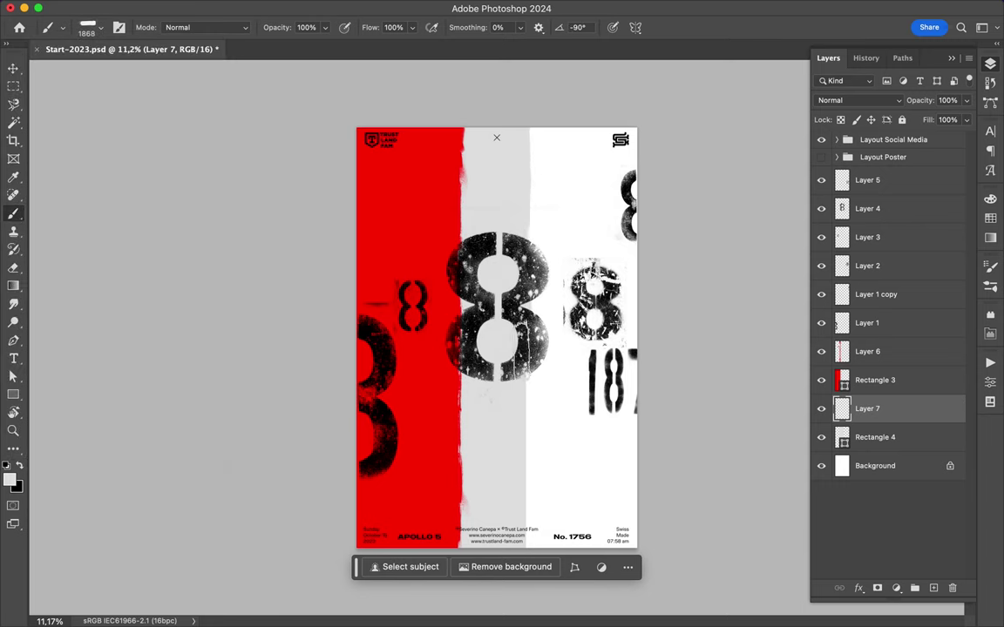
right_click(102, 115)
double_click(131, 148)
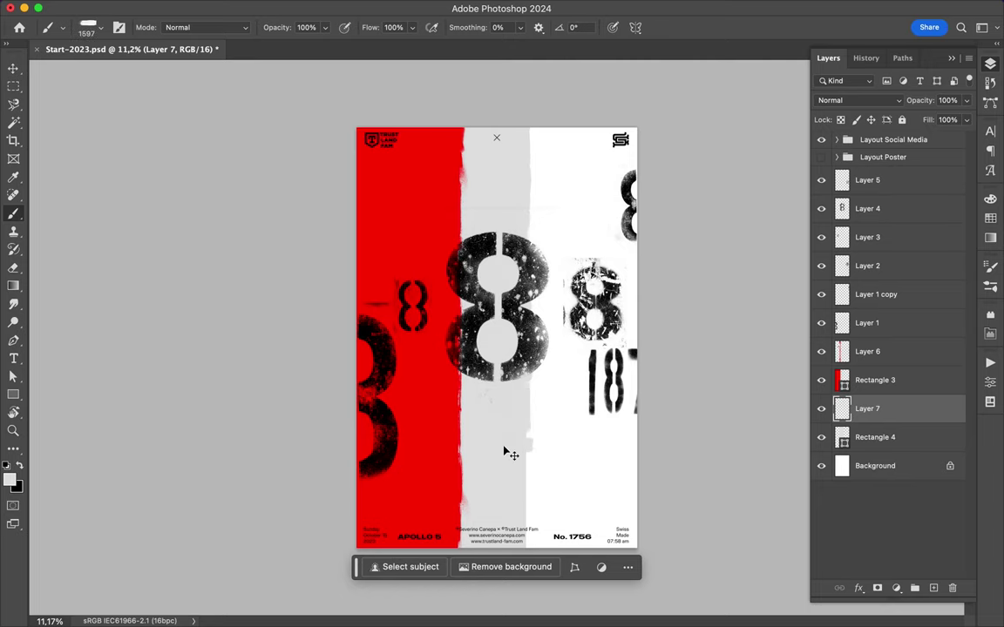
left_click(94, 27)
left_click(87, 199)
key("Return")
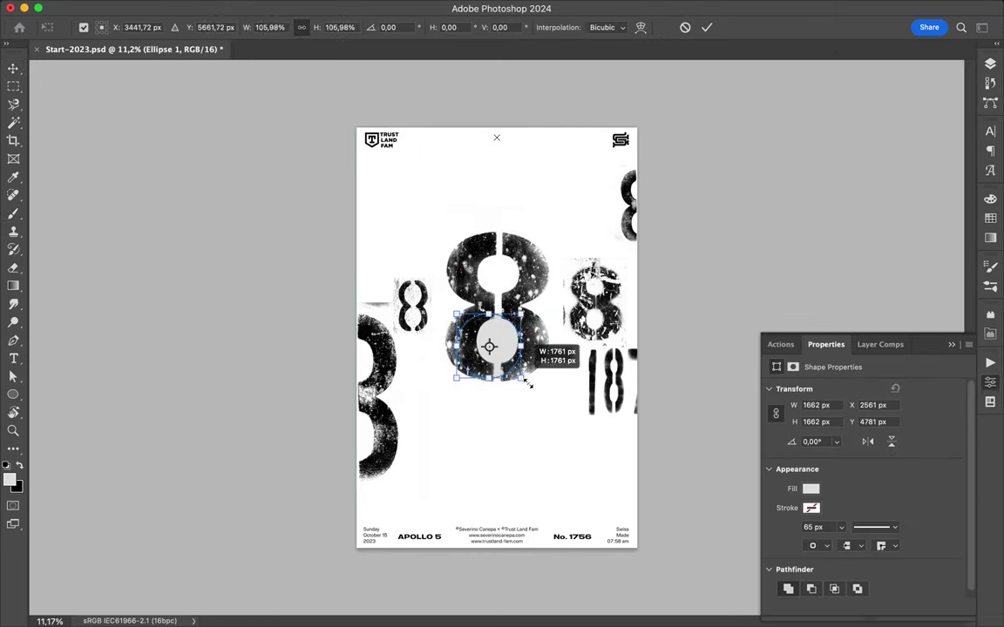
Step: Duplicate the grey circle and move the copy up into the upper 8
key("Return")
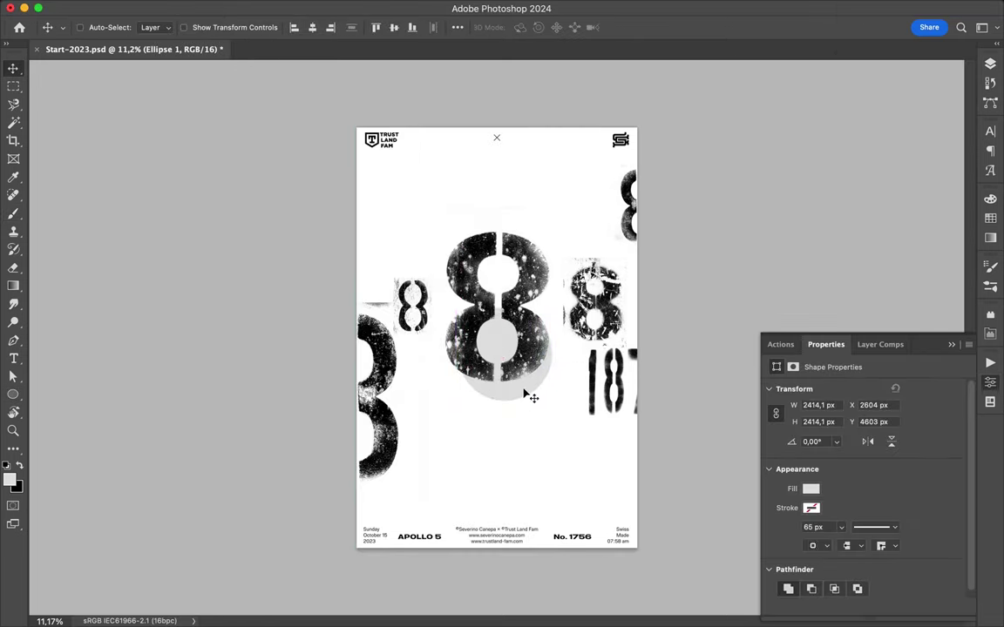
left_click_drag(501, 353, 499, 294)
key("ctrl+t")
key("Return")
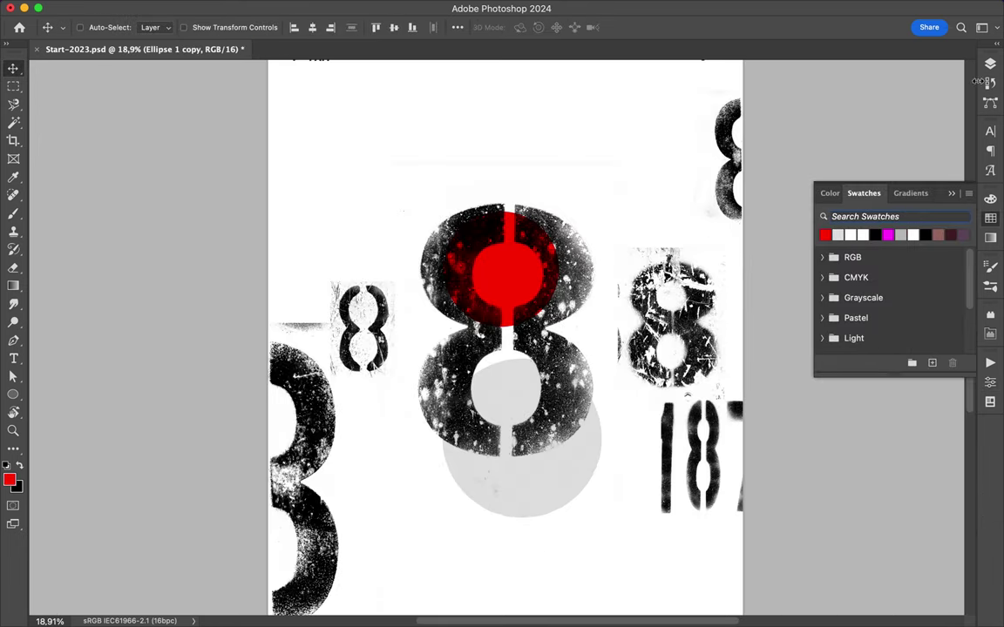
Step: Hide the large central 8 and pick a plain round brush via a 'round' brush search
left_click(990, 63)
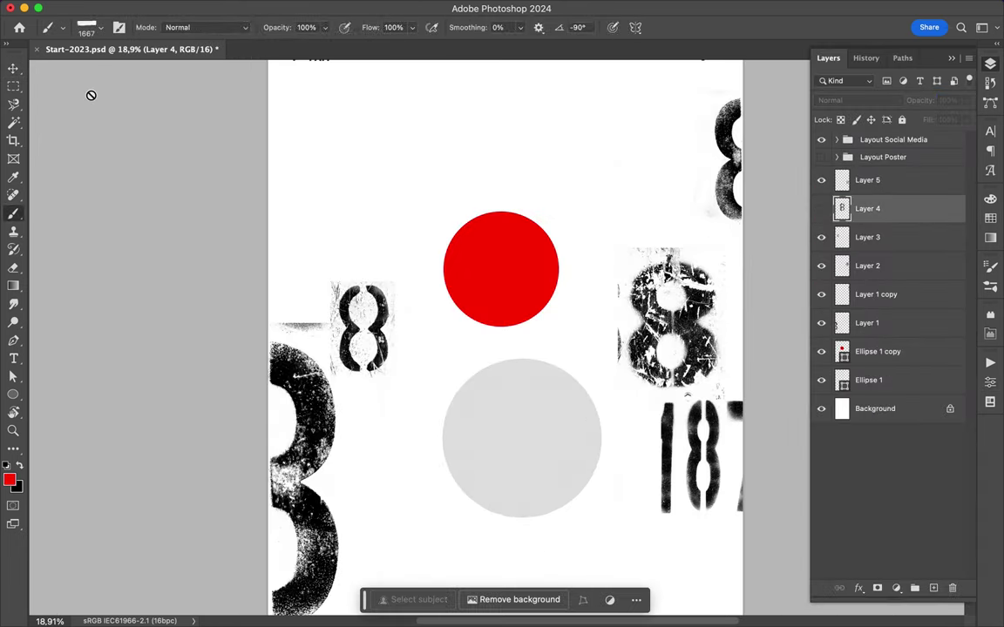
left_click(87, 28)
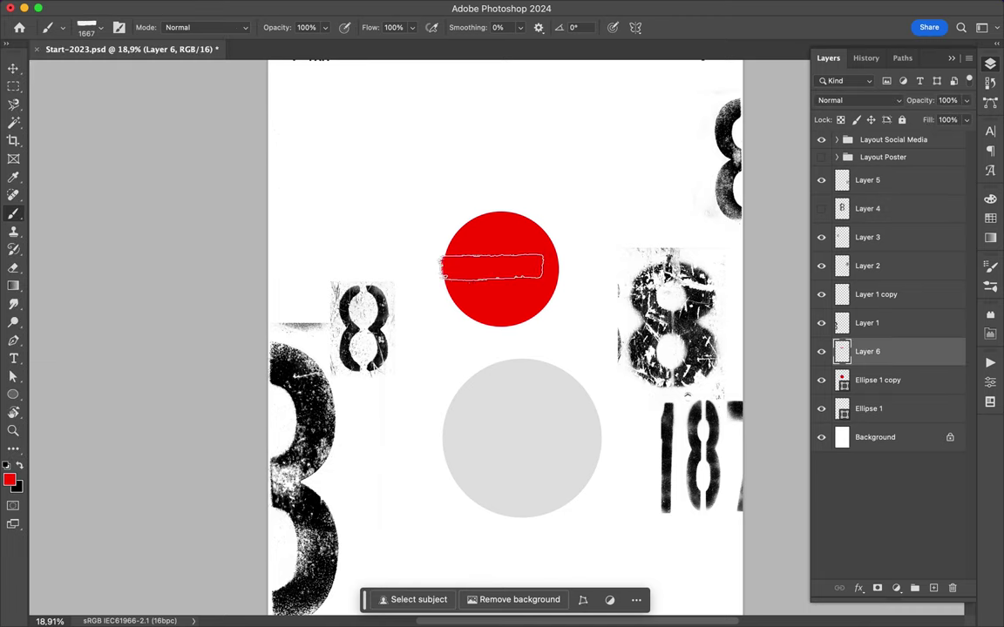
right_click(227, 76)
left_click(494, 253)
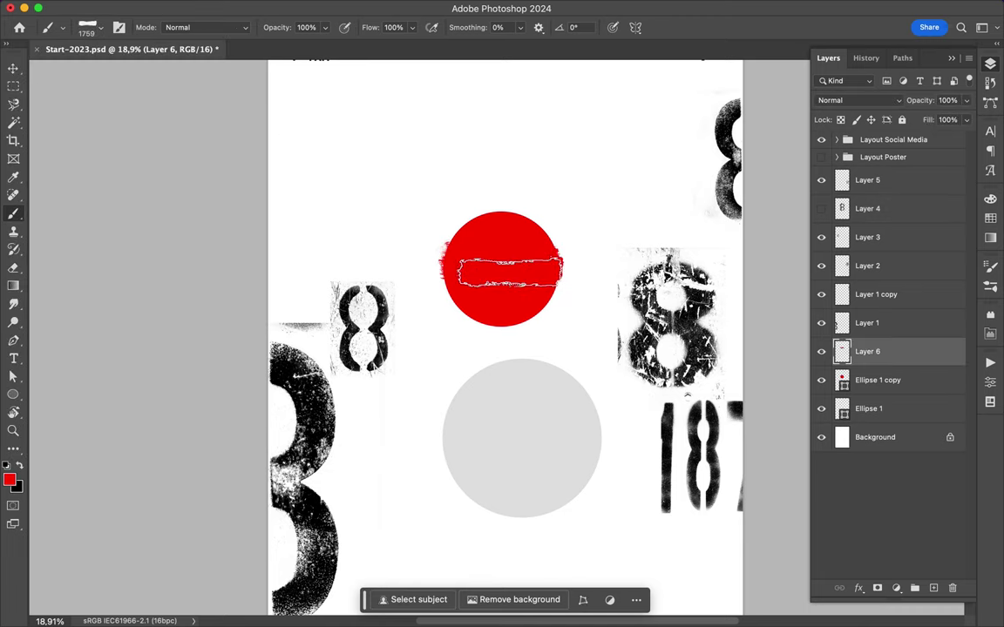
left_click(101, 27)
type("round")
left_click(26, 185)
scroll(104, 261, "down", 10)
scroll(161, 224, "down", 10)
left_click(103, 201)
scroll(100, 196, "up", 5)
left_click(168, 128)
Step: Browse the dust particles, Strokes and grunge stripes brush folders
scroll(104, 261, "up", 10)
scroll(104, 261, "up", 10)
left_click(26, 203)
left_click(25, 244)
left_click(26, 304)
scroll(26, 348, "down", 3)
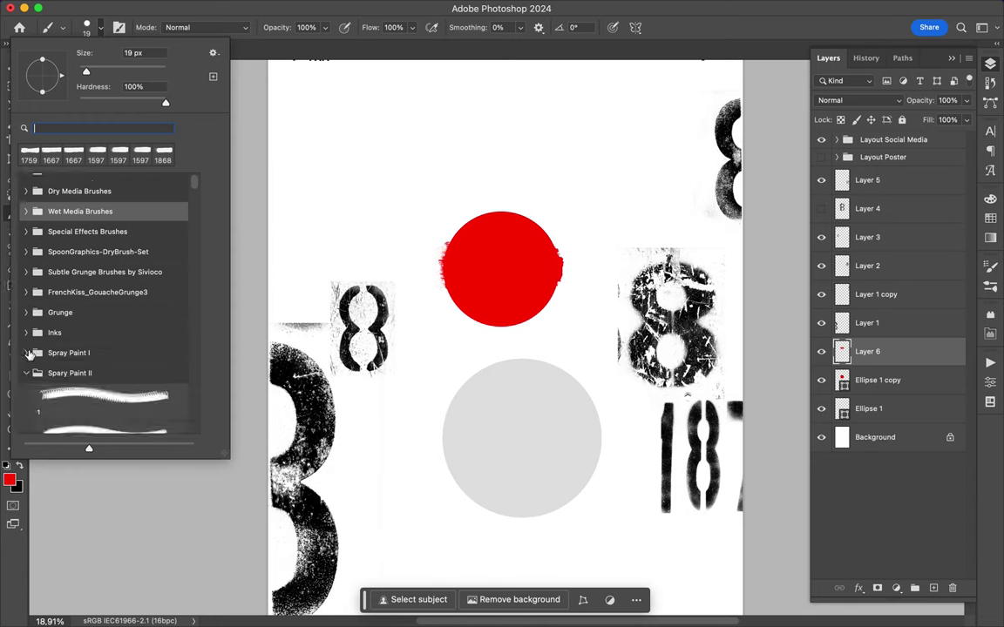
left_click(28, 313)
scroll(28, 318, "down", 3)
left_click(27, 219)
left_click(27, 284)
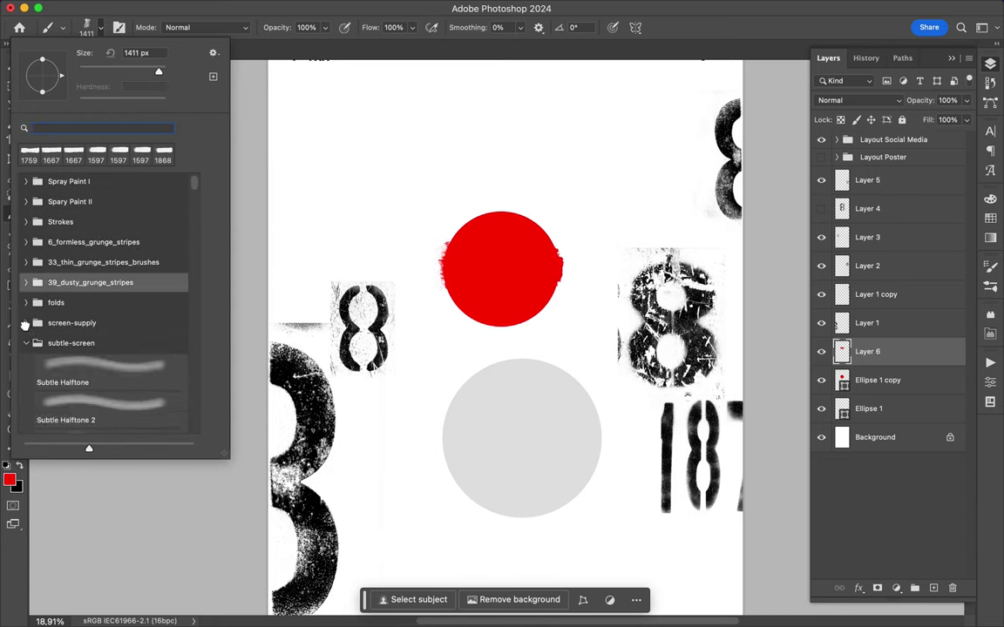
left_click(26, 237)
scroll(26, 261, "down", 2)
Step: Browse more folders, including ink crosses, and choose a rough paint-stroke brush
left_click(27, 271)
left_click(26, 288)
left_click(27, 344)
scroll(26, 287, "down", 3)
left_click(26, 253)
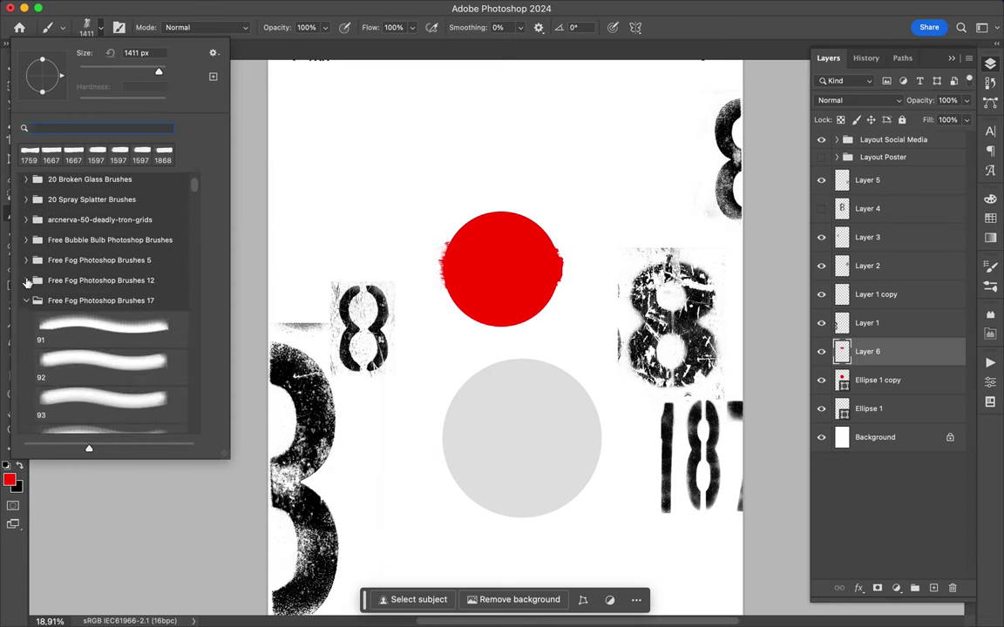
scroll(26, 265, "down", 2)
left_click(26, 265)
left_click(26, 319)
left_click(100, 366)
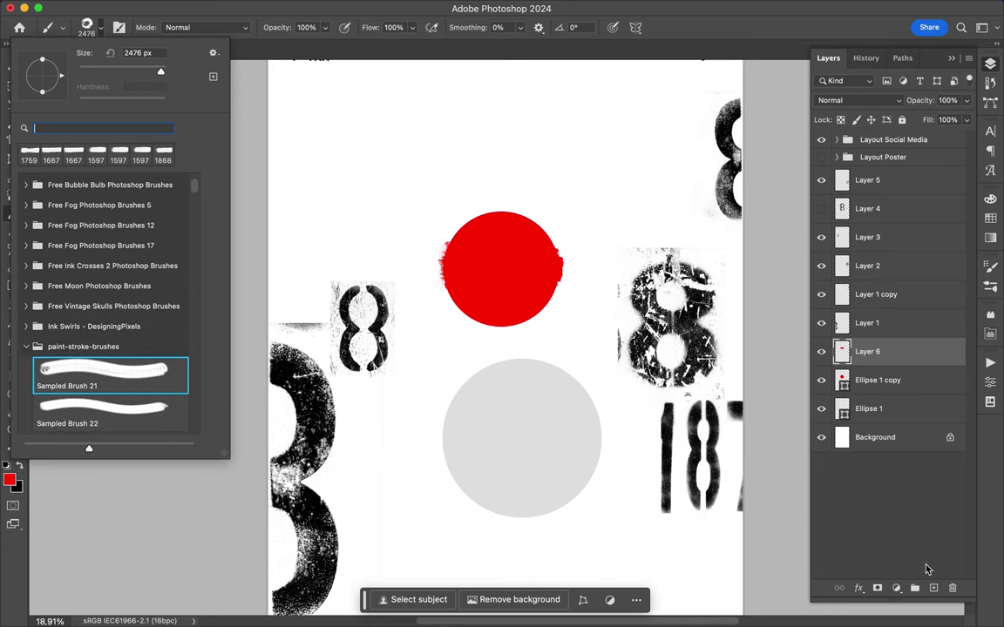
Step: Stamp a red paint texture on a new layer and scale it to fit the circle
key("ctrl+shift+alt+n")
left_click(462, 255)
key("ctrl+t")
left_click_drag(586, 270, 548, 265)
left_click_drag(425, 270, 434, 269)
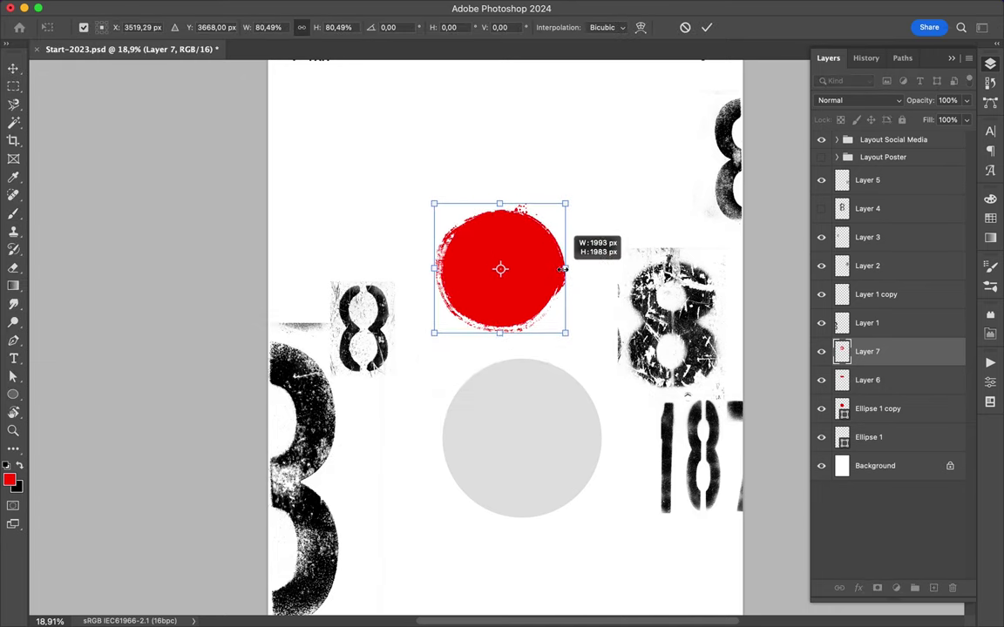
key("Return")
key("b")
Step: Stamp a second red texture, align it over the circle, and delete the extra stamp layers
left_click(93, 27)
key("ctrl+shift+alt+n")
left_click(484, 266)
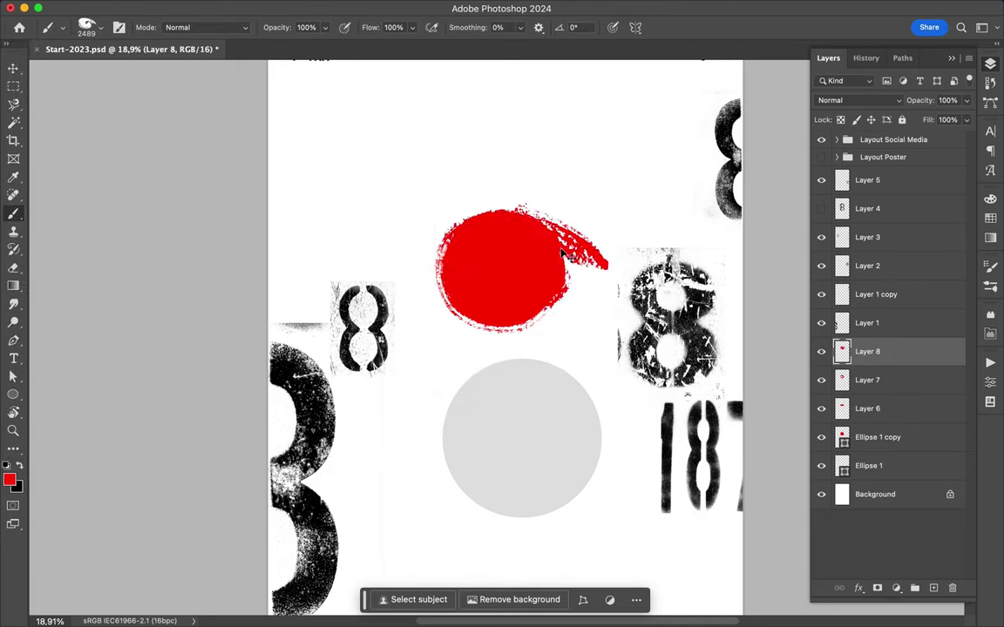
key("ctrl+t")
key("Return")
key("v")
left_click_drag(528, 247, 542, 268)
left_click(912, 380)
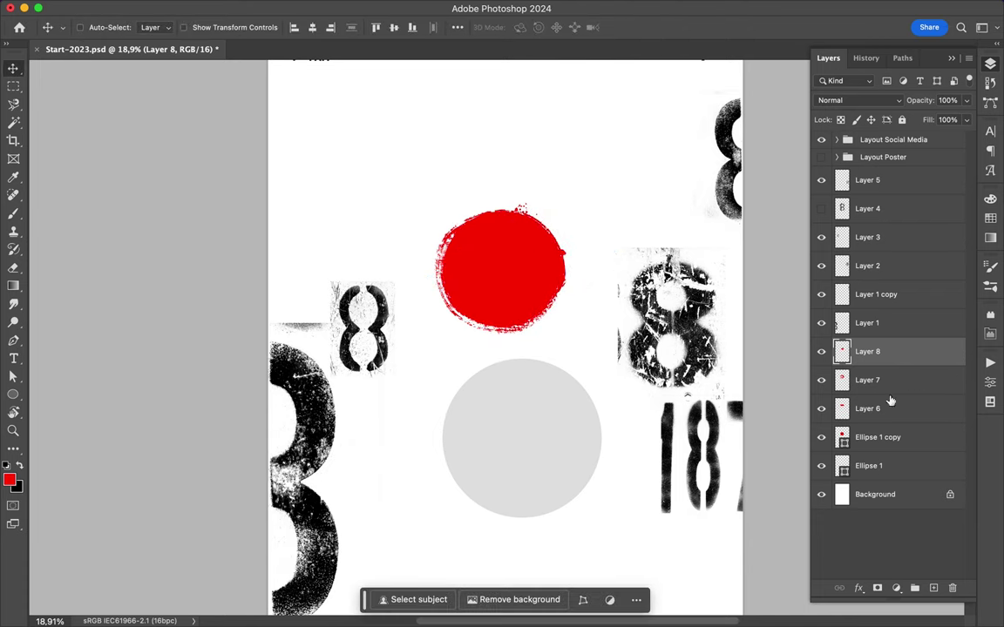
left_click(872, 409, "shift")
key("Delete")
key("ctrl+shift+alt+n")
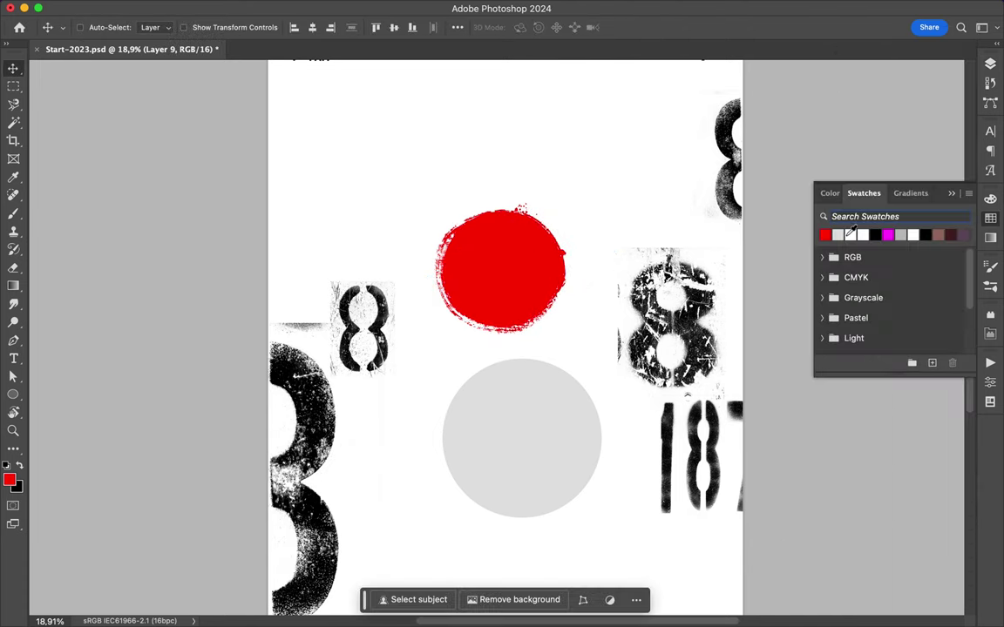
Step: Roughen the grey circle's edge with a rotated Sampled Brush 25 stamp
key("b")
left_click(93, 27)
left_click(130, 358)
left_click(102, 33)
left_click(100, 28)
left_click(90, 28)
left_click(91, 27)
left_click(88, 35)
left_click(88, 35)
key("period")
key("Return")
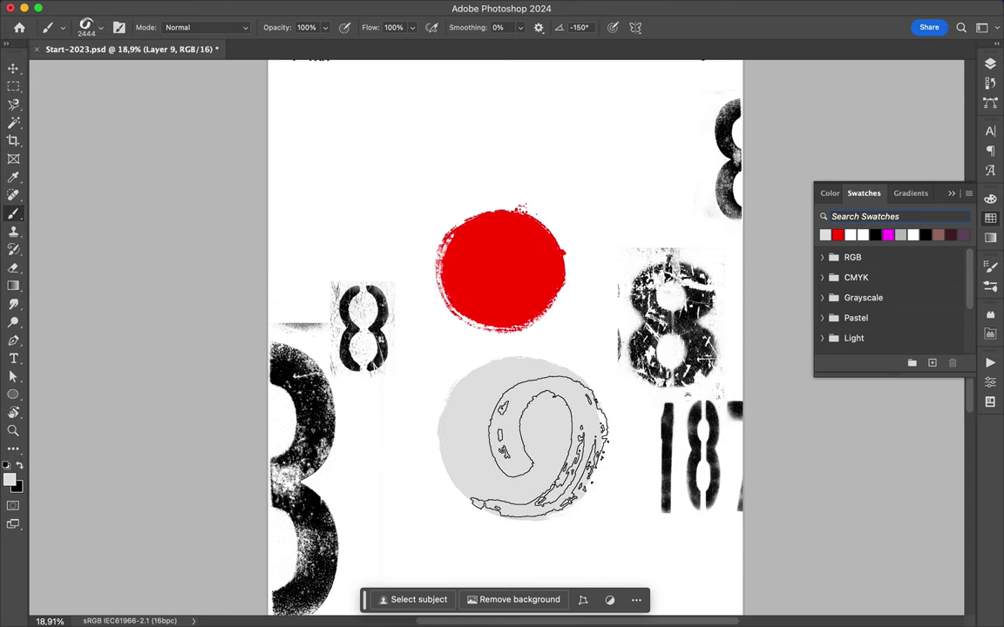
Step: Browse the brush folders and choose the Moon 8 brush from the moon set
left_click(93, 27)
left_click(27, 236)
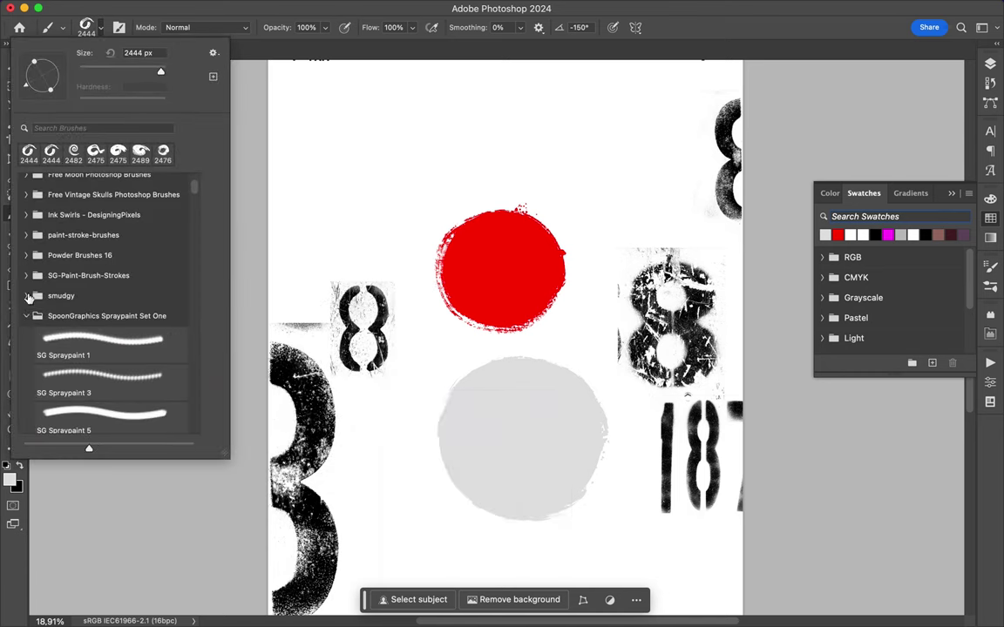
left_click(26, 316)
left_click(26, 356)
left_click(26, 355)
left_click(27, 375)
left_click(27, 352)
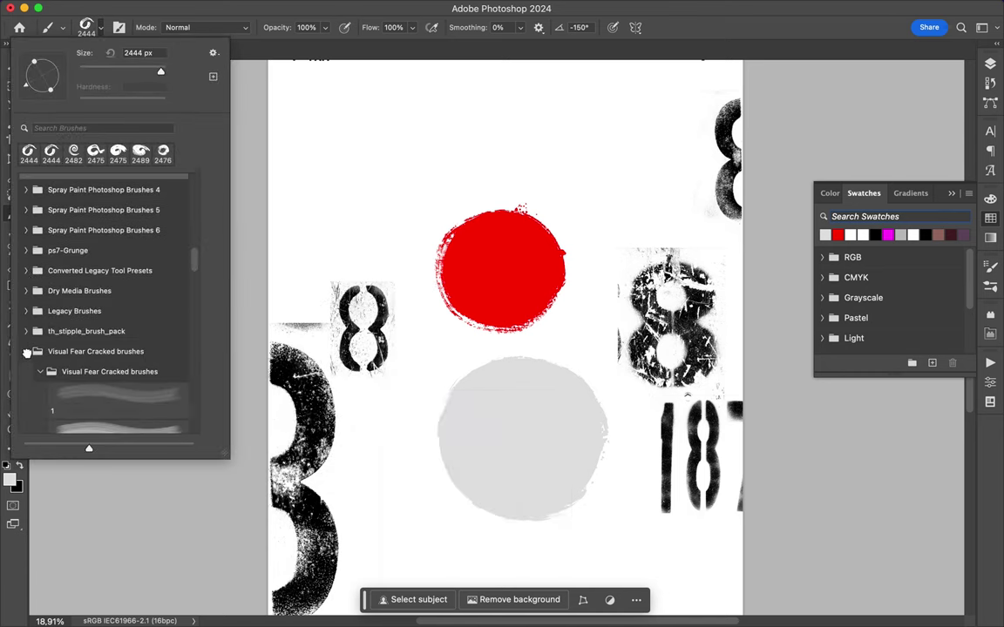
scroll(45, 370, "up", 3)
scroll(45, 369, "up", 2)
left_click(26, 285)
left_click(79, 330)
scroll(79, 330, "down", 3)
left_click(111, 386)
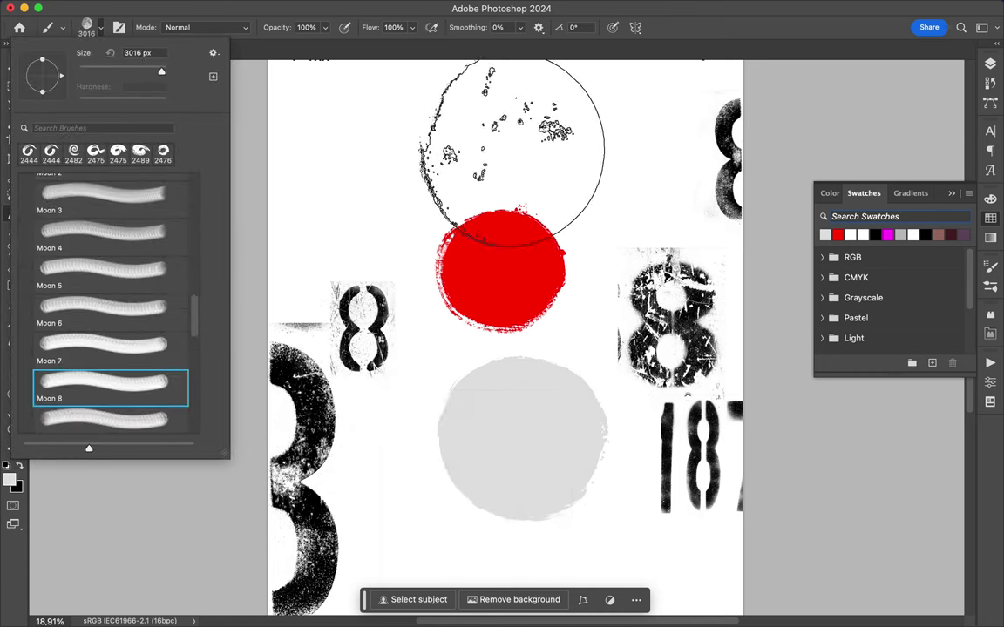
key("Return")
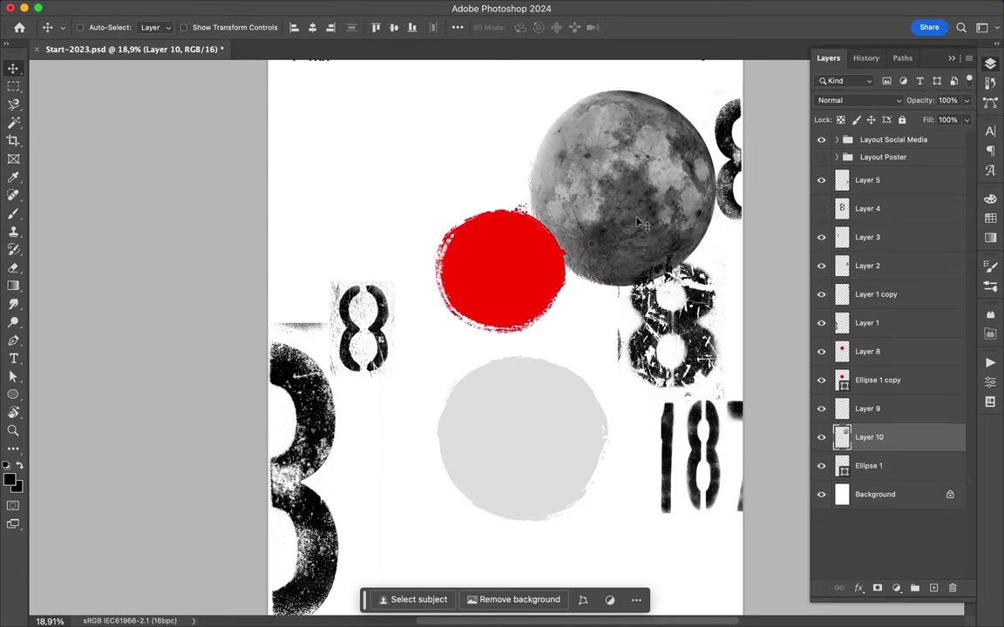
Step: Reveal the large stencil 8 and position the moon texture below Ellipse 1 at the poster's top edge
mouse_move(641, 224)
left_mouse_down()
mouse_move(571, 348)
mouse_move(619, 497)
mouse_move(662, 410)
left_mouse_up()
left_click(821, 209)
left_click_drag(869, 436, 869, 478)
mouse_move(545, 475)
left_mouse_down()
mouse_move(301, 213)
mouse_move(301, 253)
mouse_move(676, 296)
mouse_move(721, 102)
left_mouse_up()
Step: Drag a moon texture down to the lower-left of the poster
scroll(498, 308, "down", 3)
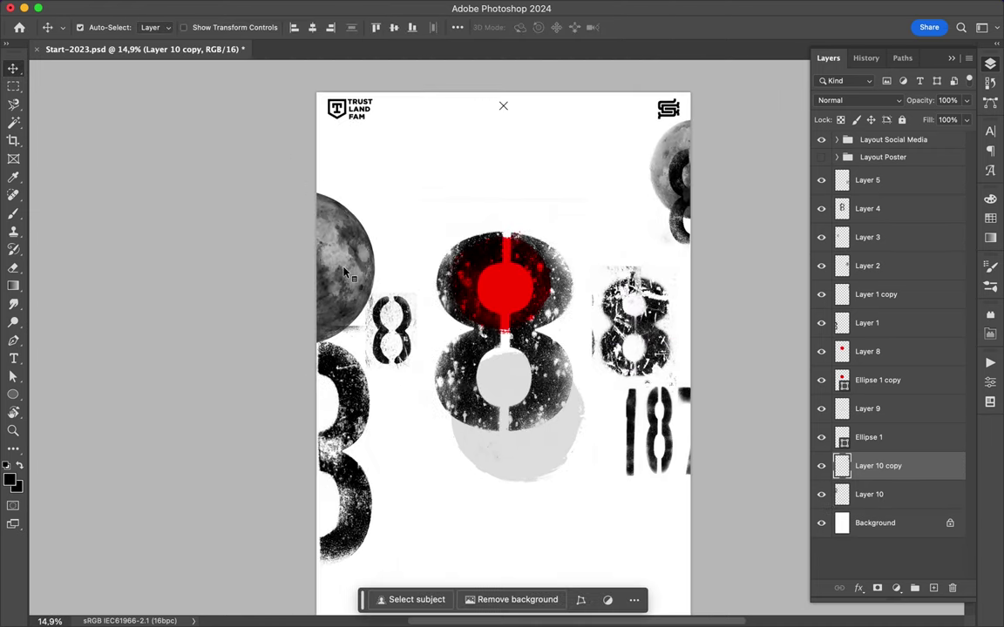
left_click_drag(344, 273, 349, 453)
scroll(504, 374, "down", 2)
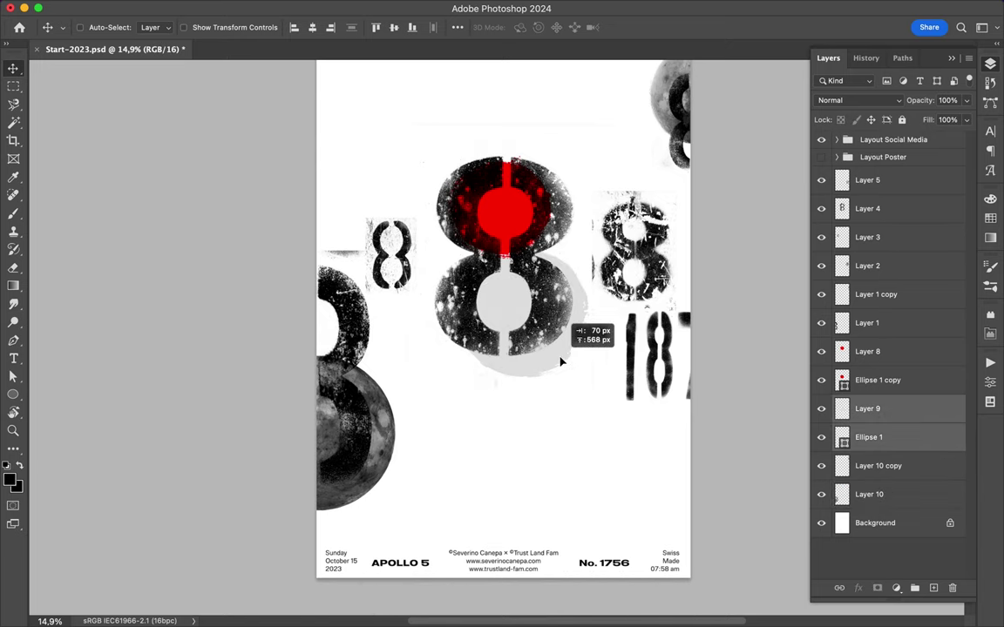
scroll(556, 359, "up", 2)
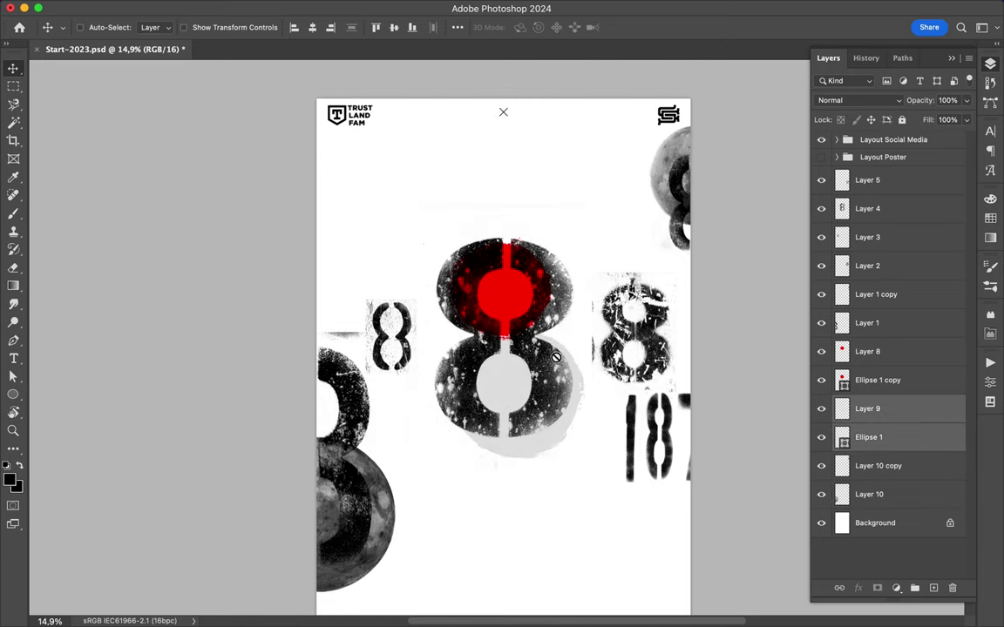
key("b")
left_click(101, 27)
scroll(98, 262, "up", 5)
Step: Stamp a grey Skull 2 brush skull and move it over the top-right of the big 8
left_click(26, 226)
left_click(110, 272)
key("ctrl+shift+alt+n")
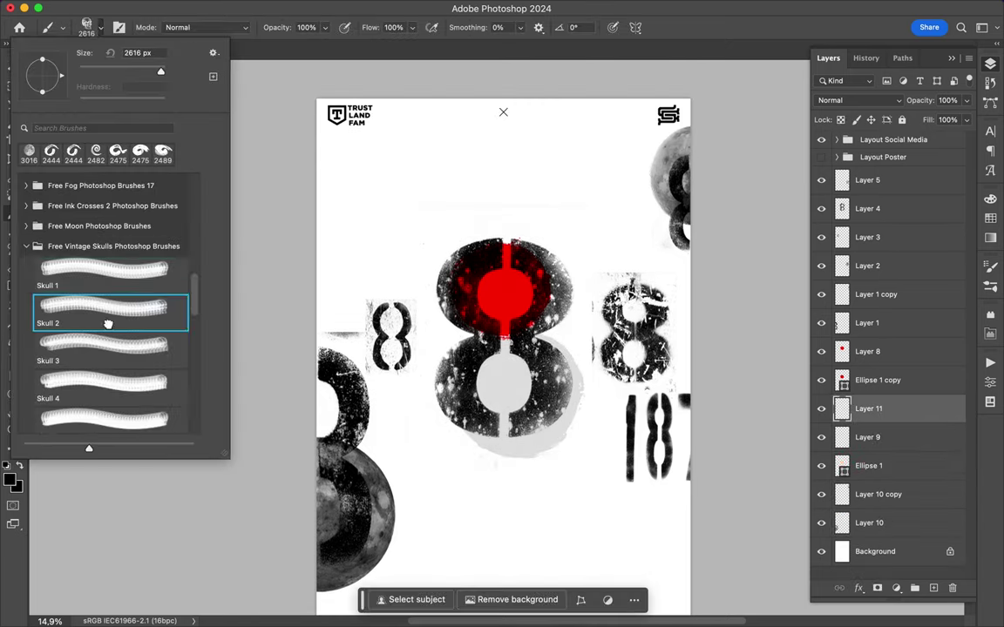
left_click(441, 269)
key("v")
mouse_move(442, 269)
left_mouse_down()
mouse_move(564, 307)
mouse_move(549, 285)
left_mouse_up()
key("ctrl+j")
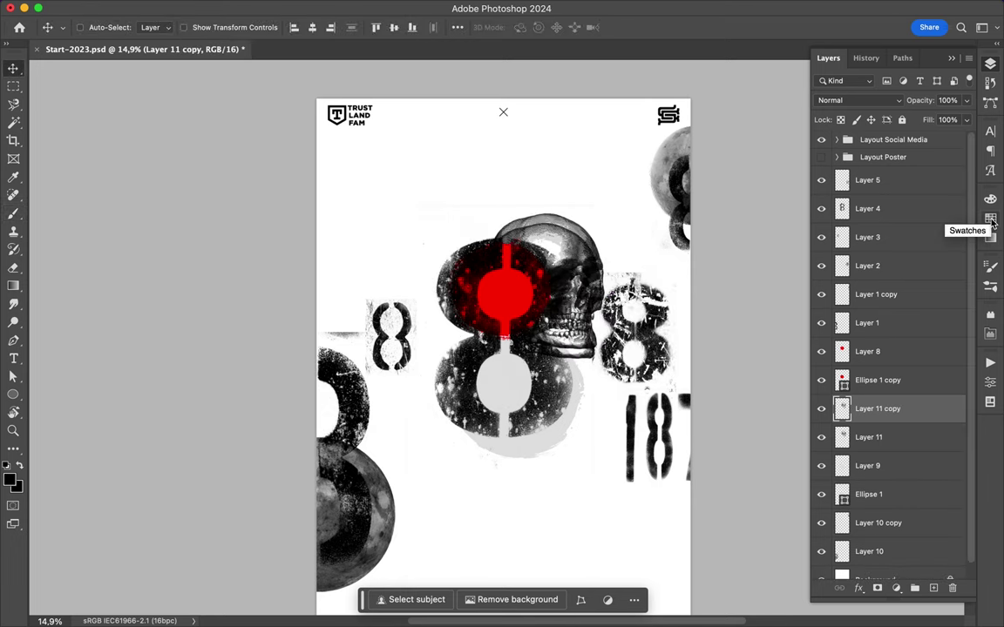
key("ctrl+z")
Step: Stamp a red skull over the grey skull on a new layer
key("b")
left_click(990, 218)
left_click(829, 231)
left_click(545, 279)
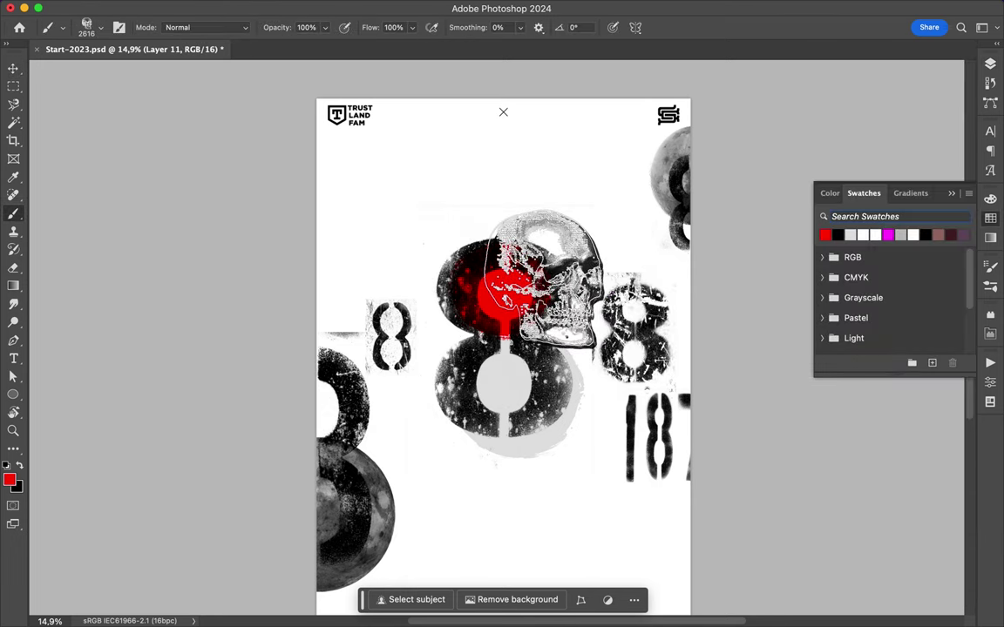
key("ctrl+shift+alt+n")
left_click(547, 280)
key("v")
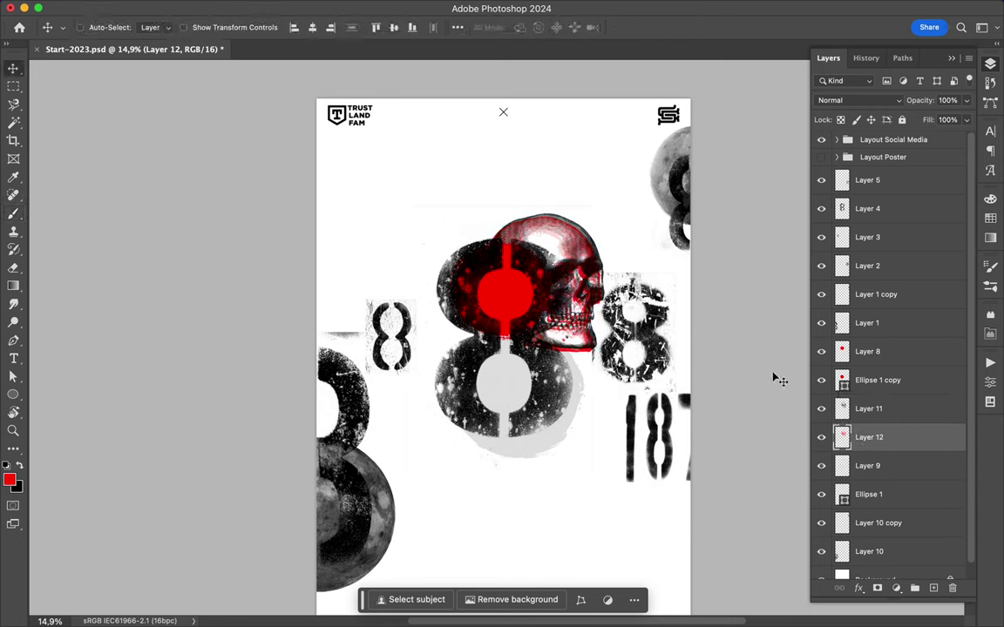
Step: Stamp a second red skull lower on the poster, then add a new empty layer
key("b")
left_click(40, 27)
left_click(391, 388)
key("v")
key("ctrl+shift+alt+n")
key("b")
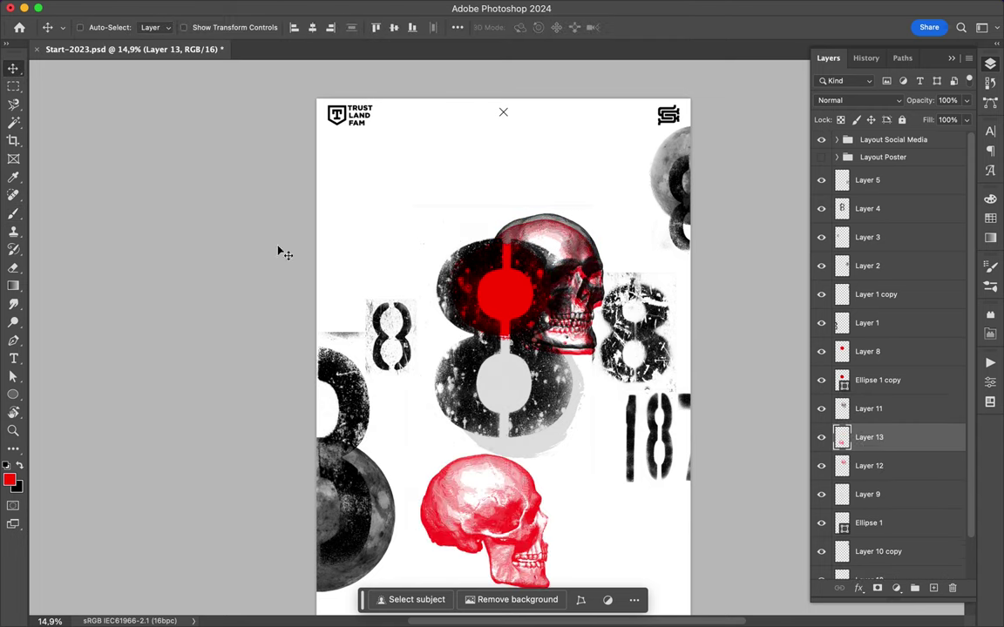
Step: Try a black Skull 14 skull over the red skull, then delete that dark skull layer
right_click(276, 392)
scroll(109, 337, "down", 5)
left_click(109, 337)
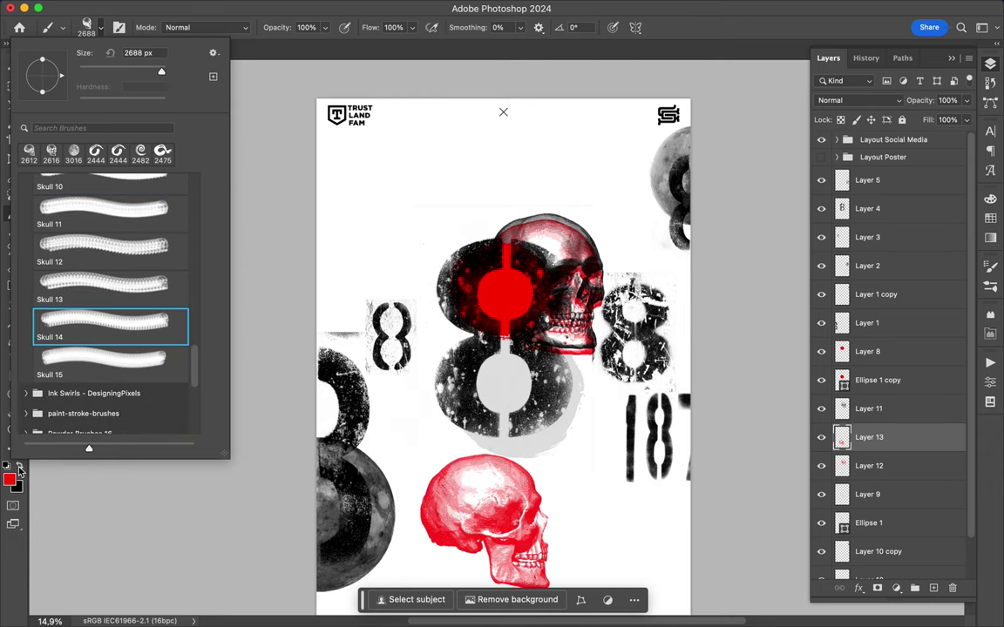
left_click(20, 469)
left_click(427, 469)
key("v")
key("ctrl+shift+alt+n")
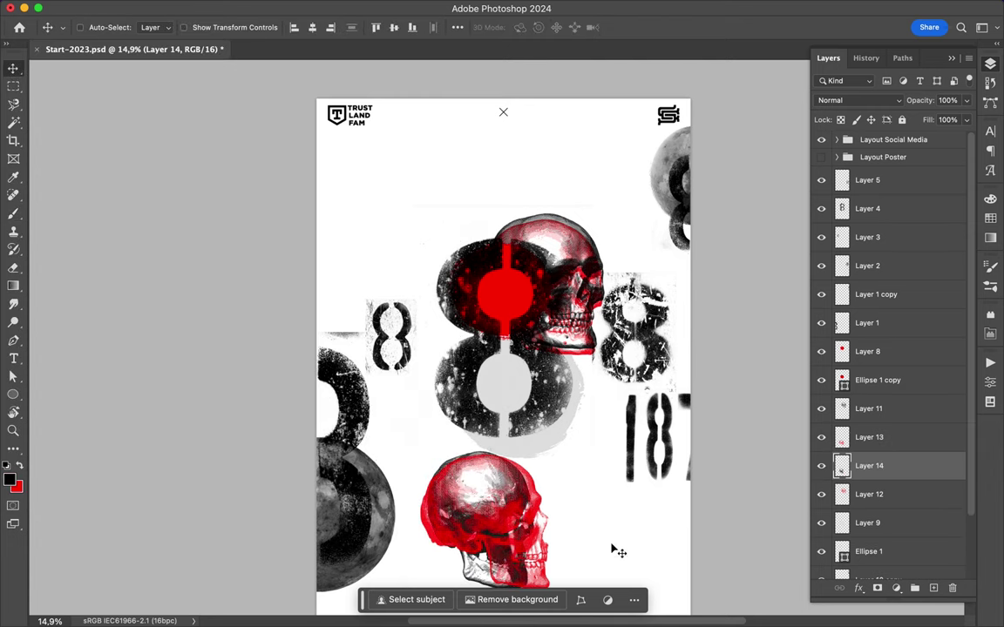
scroll(614, 550, "down", 3)
key("ctrl+z")
left_click_drag(555, 459, 522, 368)
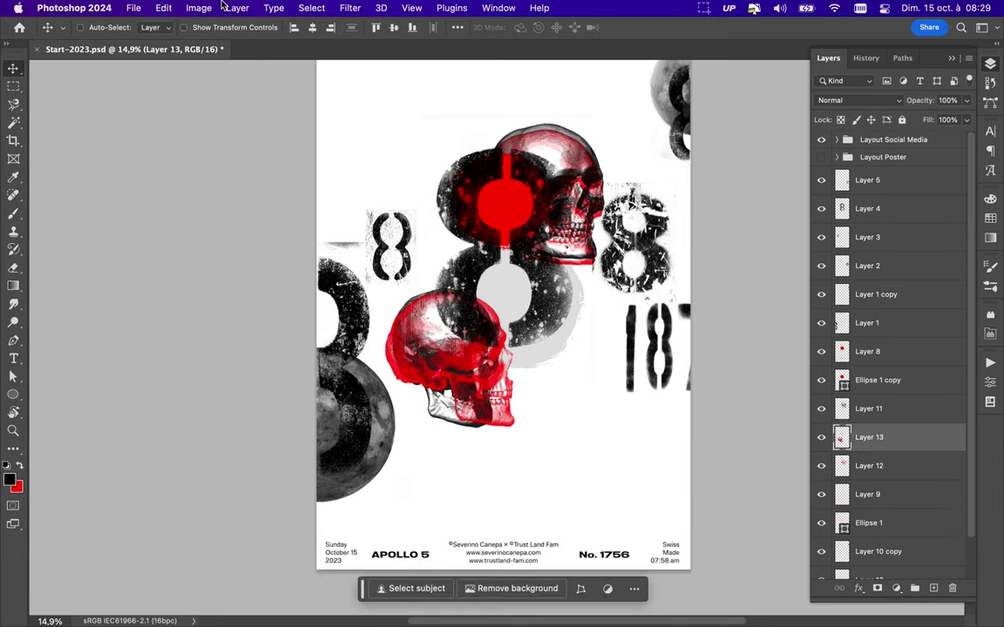
Step: Flip the lower red skull horizontally and reposition the Layer 11 skull
left_click(164, 8)
left_click(396, 573)
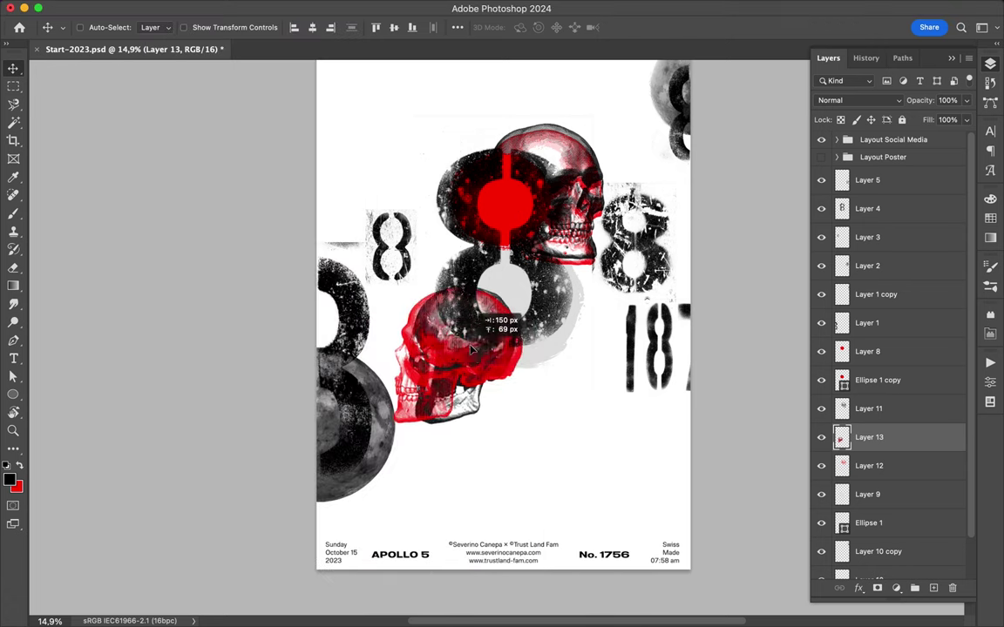
scroll(558, 287, "down", 2)
left_click(868, 365)
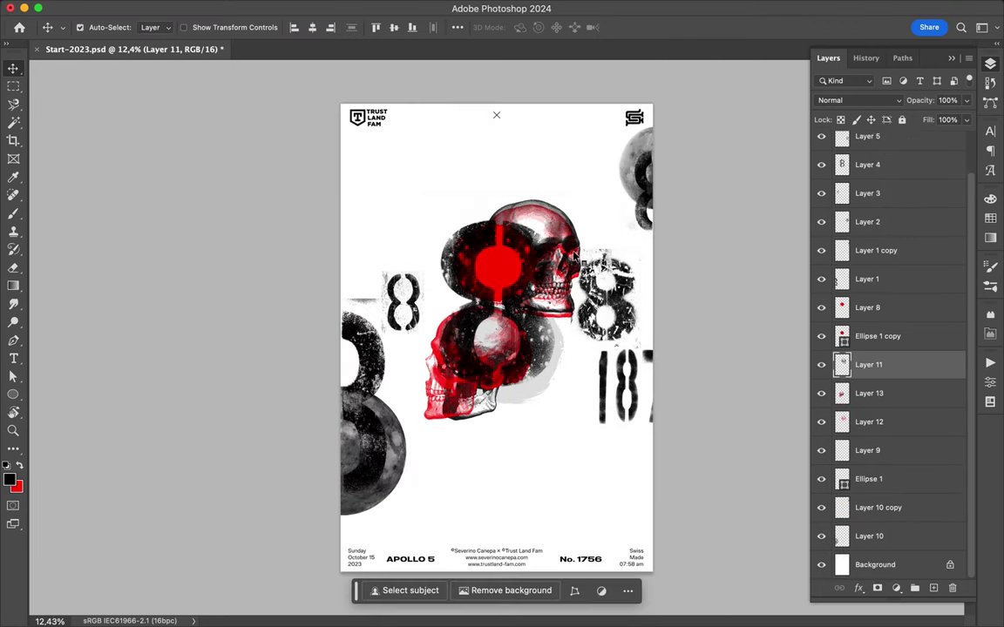
mouse_move(601, 314)
left_mouse_down()
mouse_move(628, 296)
mouse_move(638, 322)
left_mouse_up()
Step: Stamp a dark ink mark beside the skull with an SG-Paint-Brush-Strokes preset
key("b")
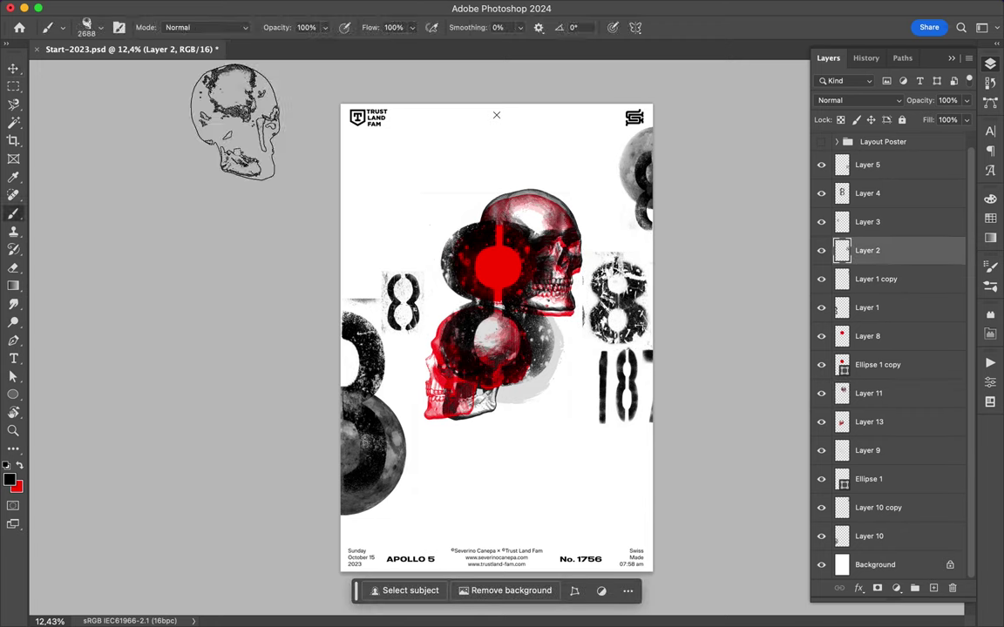
left_click(71, 27)
scroll(94, 340, "down", 5)
scroll(94, 340, "down", 5)
left_click(88, 306)
left_click(96, 335)
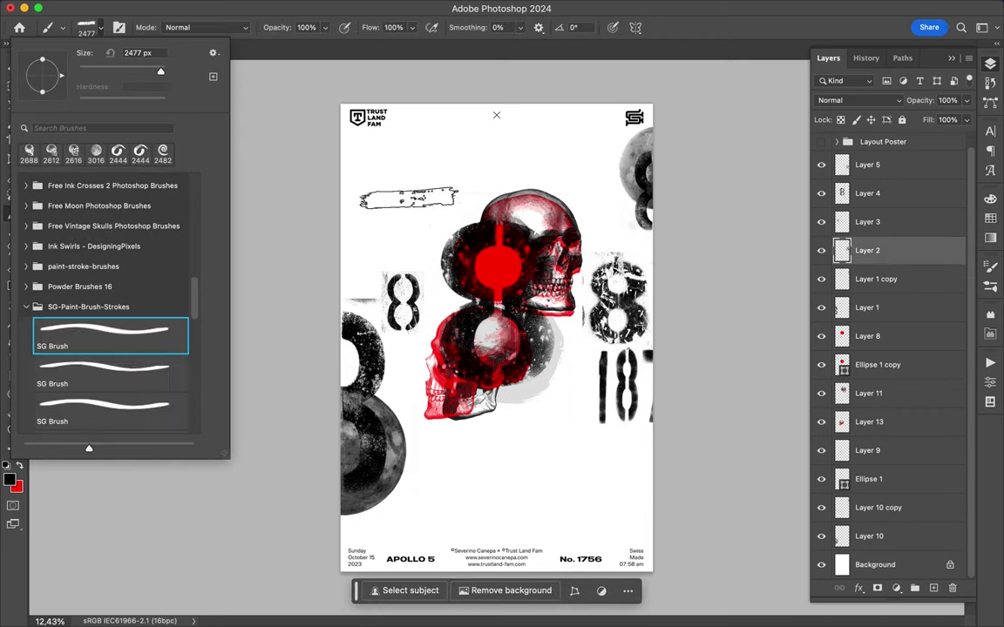
scroll(105, 349, "down", 3)
left_click(109, 376)
left_click(493, 261)
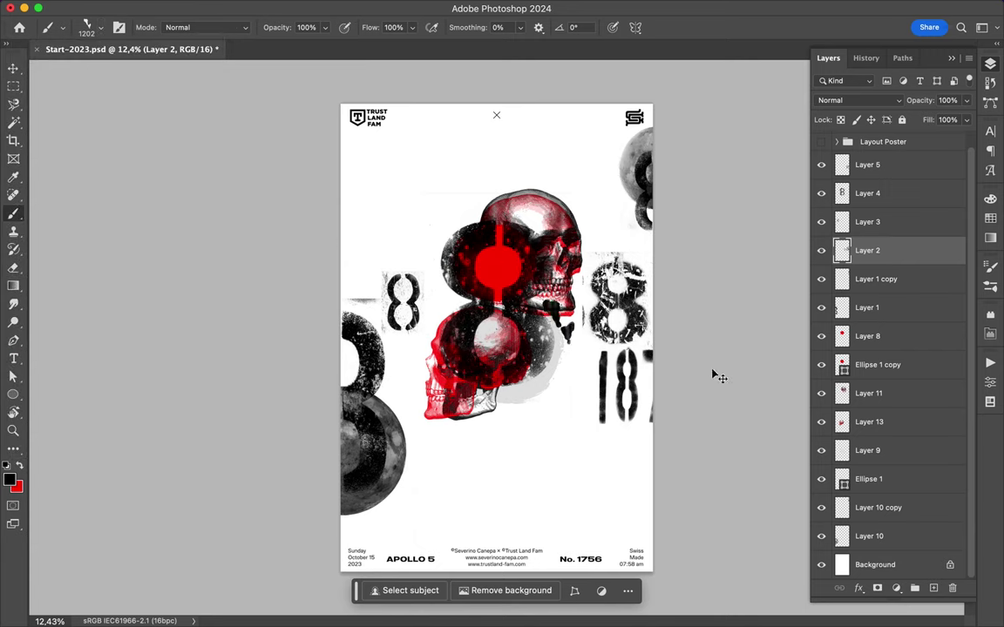
Step: Stamp a pale ink mark below the skull with the Ink Swirls Ink 23 brush
left_click(71, 27)
left_click(109, 340)
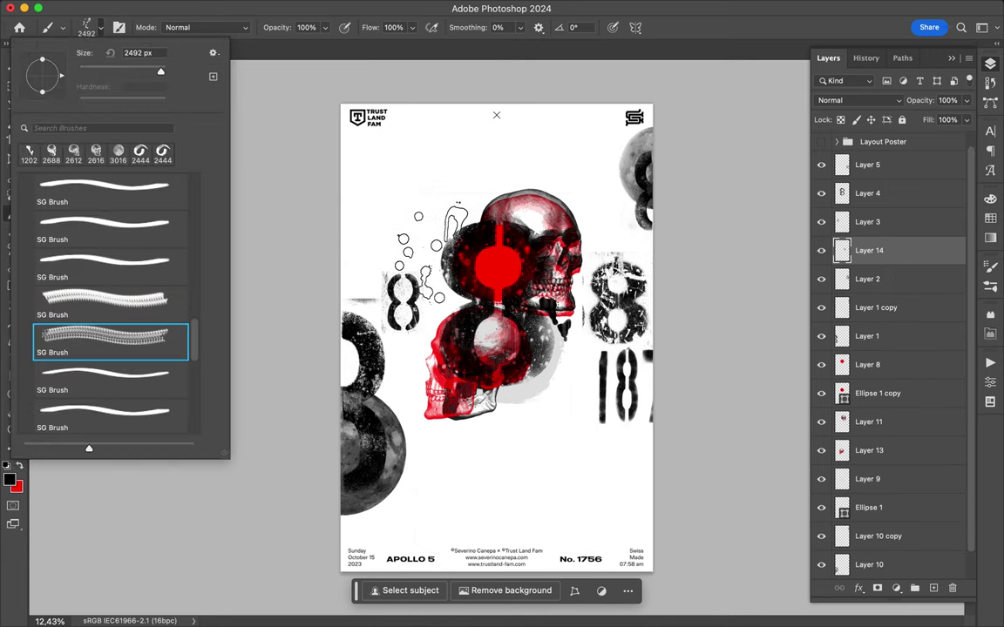
left_click(990, 218)
left_click(86, 27)
scroll(70, 349, "down", 3)
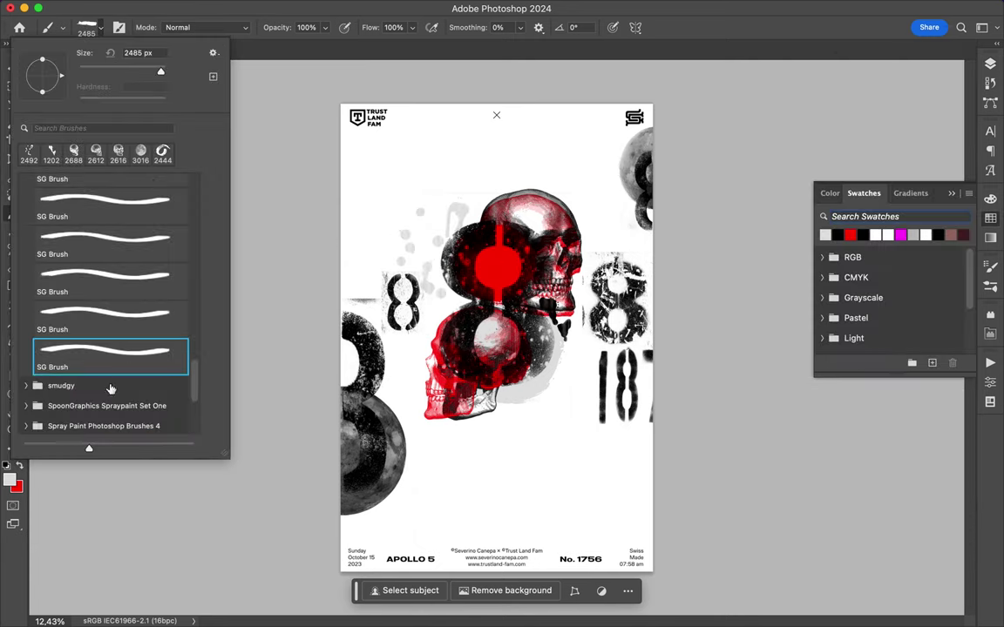
scroll(70, 353, "down", 2)
scroll(70, 360, "down", 2)
scroll(70, 360, "down", 2)
scroll(69, 348, "up", 3)
scroll(69, 348, "down", 10)
left_click(26, 295)
left_click(105, 321)
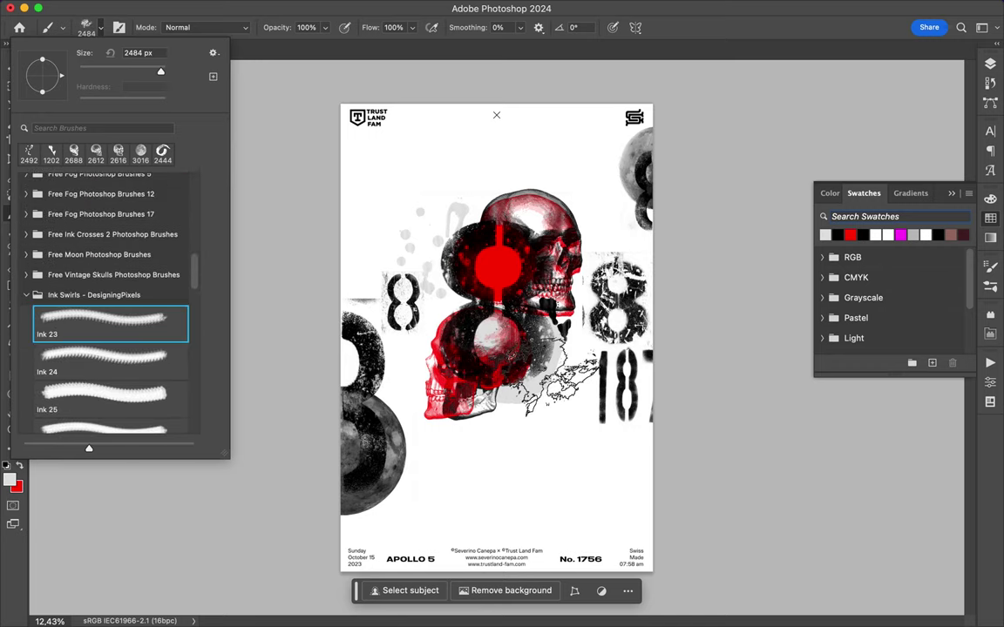
left_click(499, 357)
Step: Set the brush size to 2500 px for painting on Layer 15
left_click(990, 64)
left_click(869, 564)
left_click(86, 27)
type("2500")
key("Return")
Step: Switch to a brush from the 20 Spray Splatter Brushes set
left_click(86, 27)
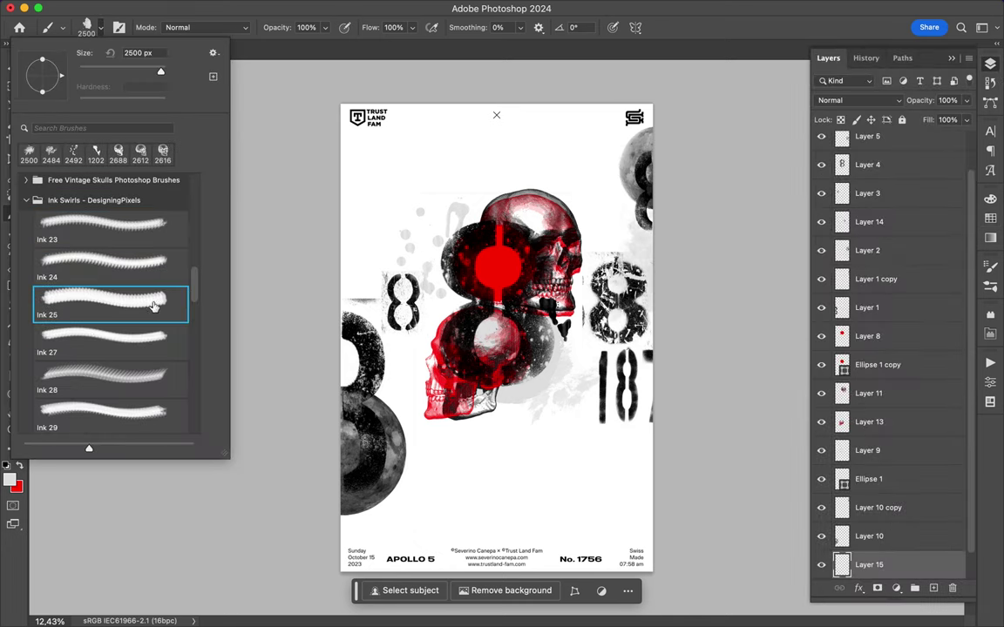
left_click(29, 155)
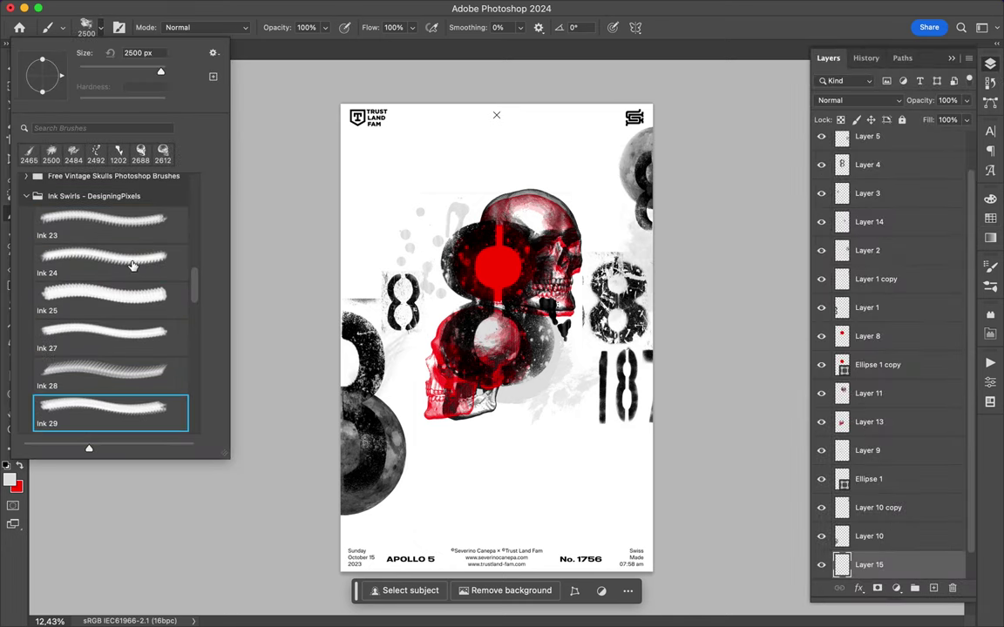
scroll(42, 275, "up", 5)
scroll(42, 275, "up", 3)
scroll(42, 276, "up", 1)
left_click(25, 310)
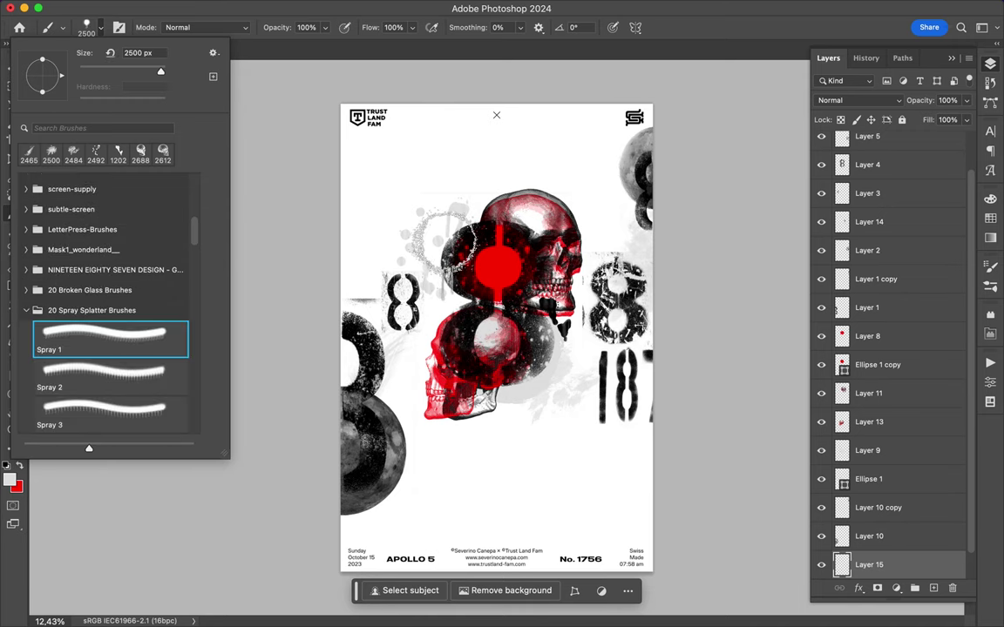
left_click(446, 233)
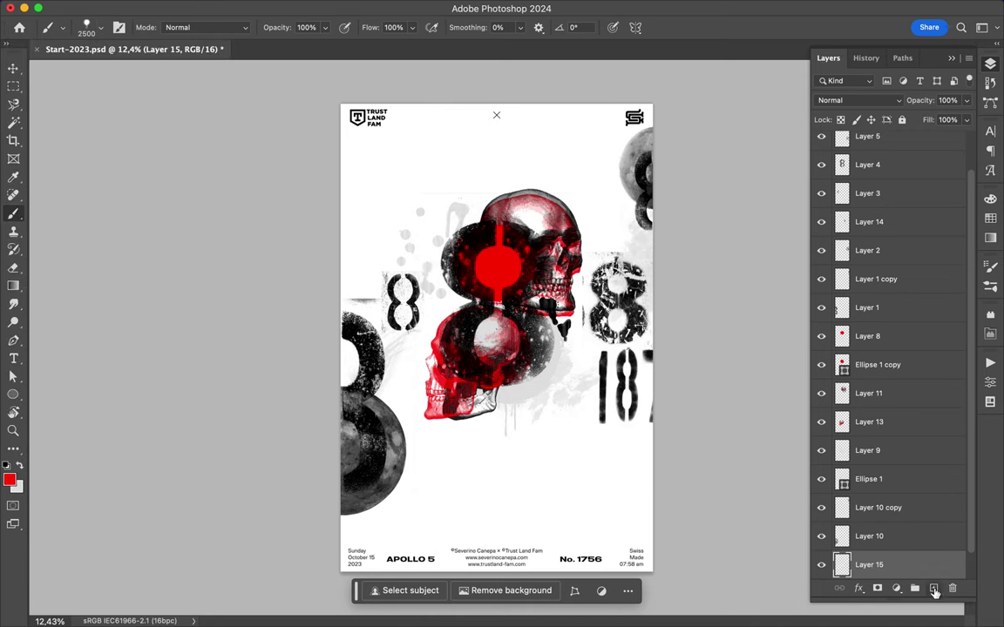
Step: Add new Layer 16 for the red spray drip by the top-right 8
left_click(934, 592)
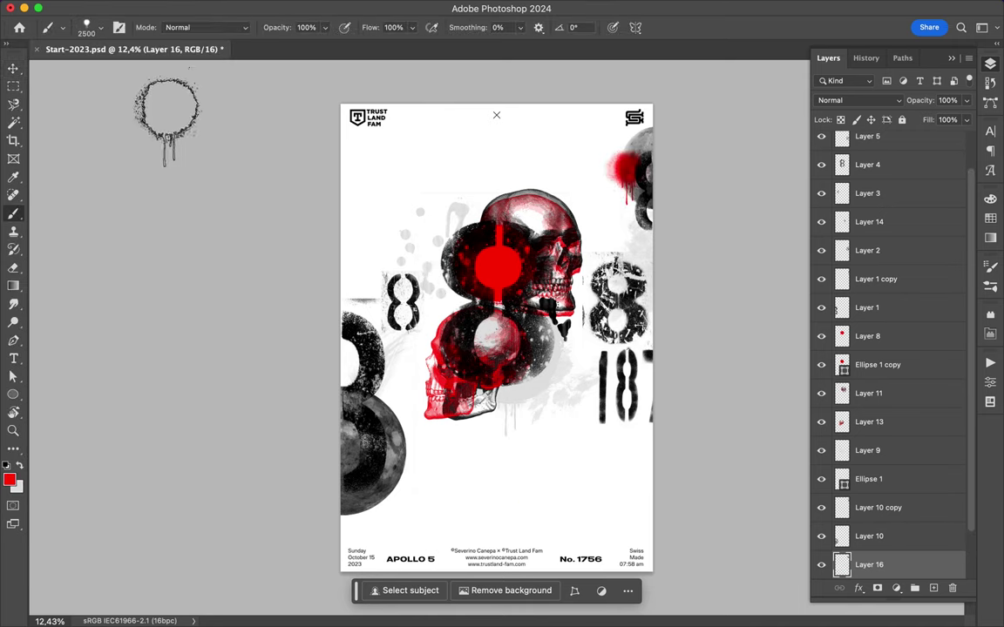
left_click(87, 27)
scroll(105, 305, "down", 10)
scroll(101, 322, "down", 3)
scroll(101, 348, "down", 3)
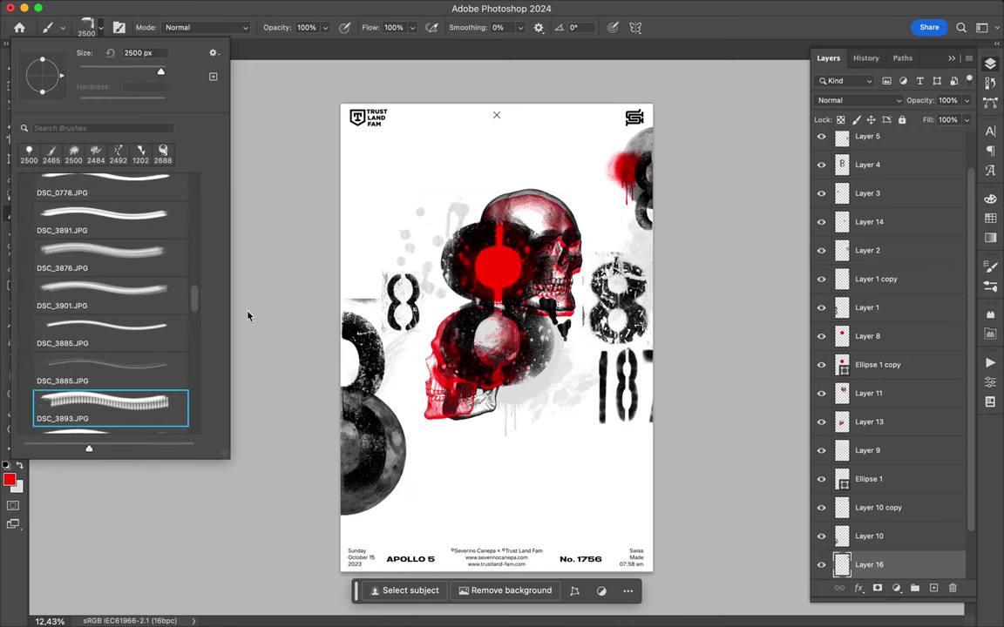
left_click(388, 161)
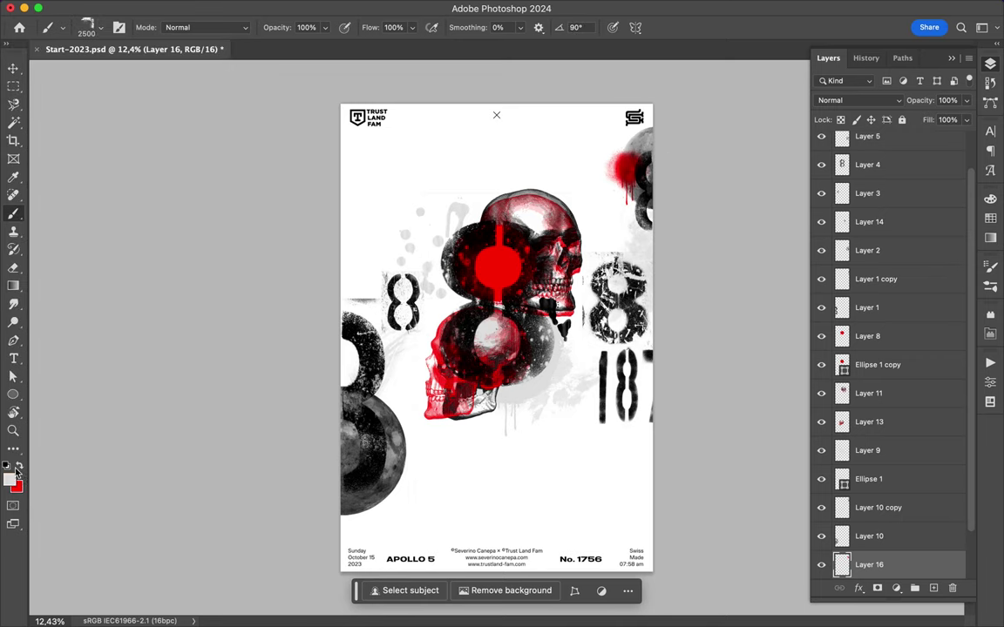
Step: Try the DSC_3885, DSC_3901 and DSC_0723 grey texture brushes
left_click(87, 27)
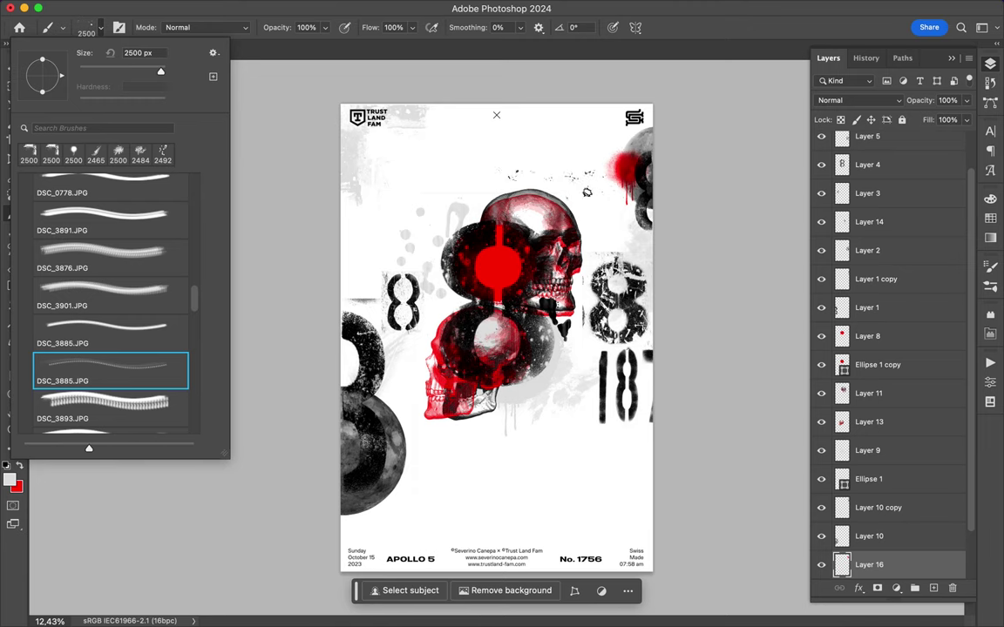
left_click(90, 32)
left_click(90, 32)
left_click(124, 312)
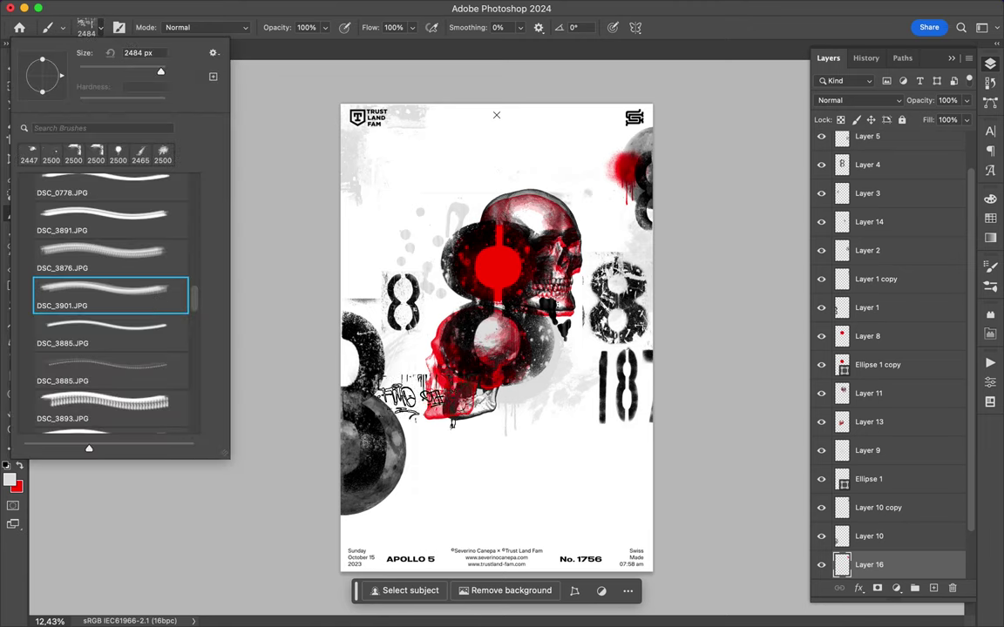
left_click(102, 361)
scroll(105, 261, "up", 3)
left_click(104, 235)
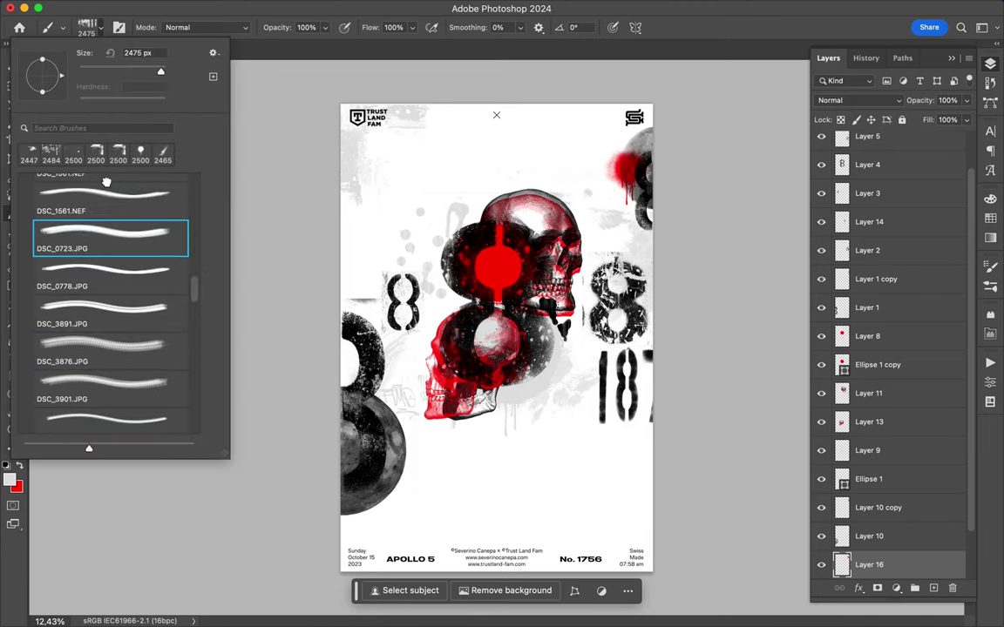
scroll(107, 261, "down", 5)
left_click(105, 327)
Step: Cycle texture presets back to DSC_0778 and rotate the brush tip a quarter turn
key("Return")
key("XF86AudioMute")
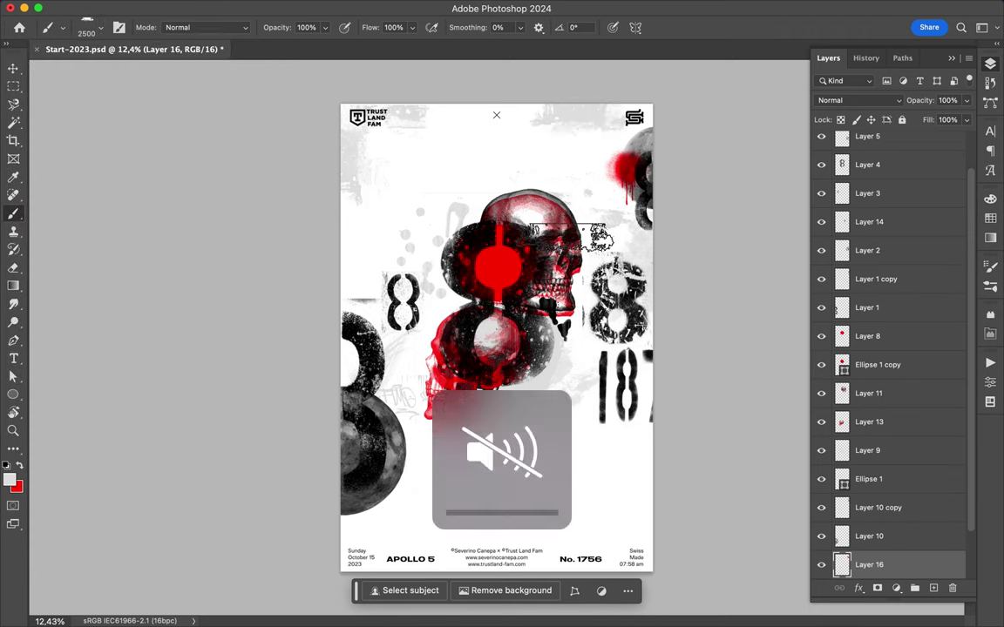
key("Return")
key("comma")
key("comma")
key("comma")
key("comma")
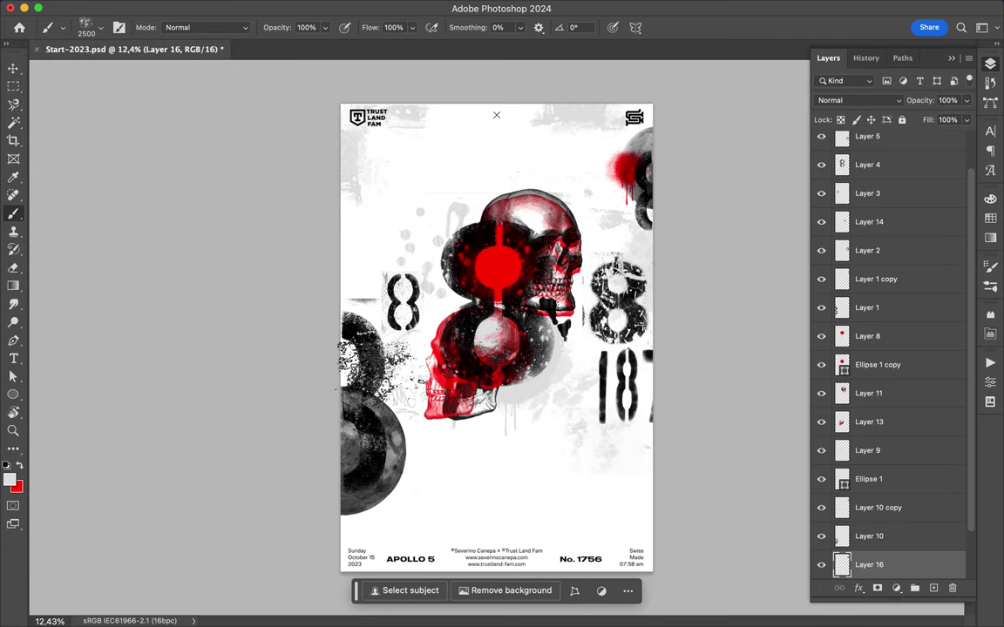
key("comma")
key("Escape")
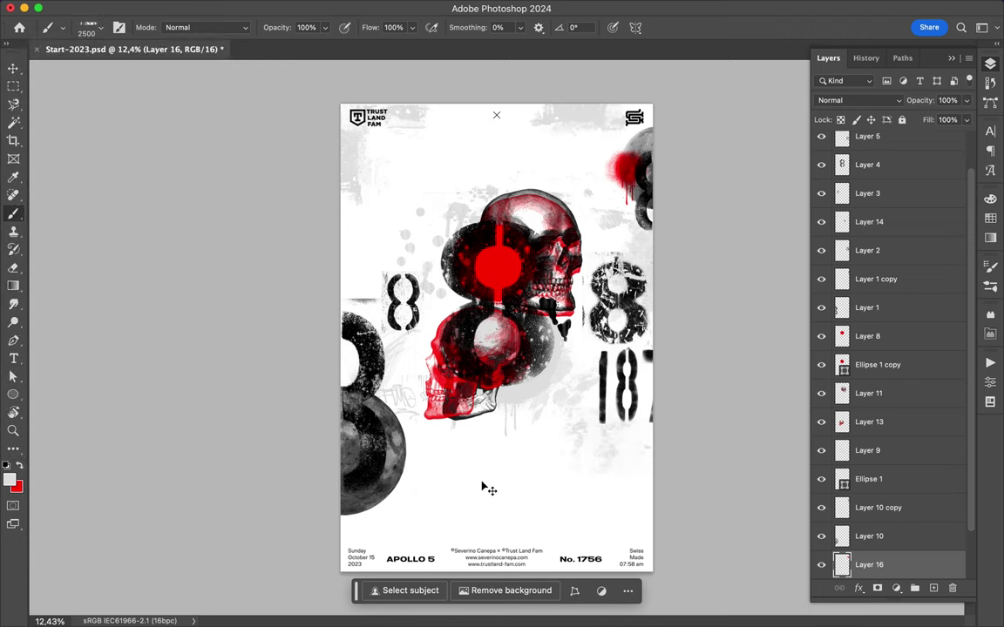
Step: On new Layer 17, stamp a red texture onto the lower-left circle
key("ctrl+shift+alt+n")
left_click(347, 453)
left_click(87, 27)
left_click(109, 296)
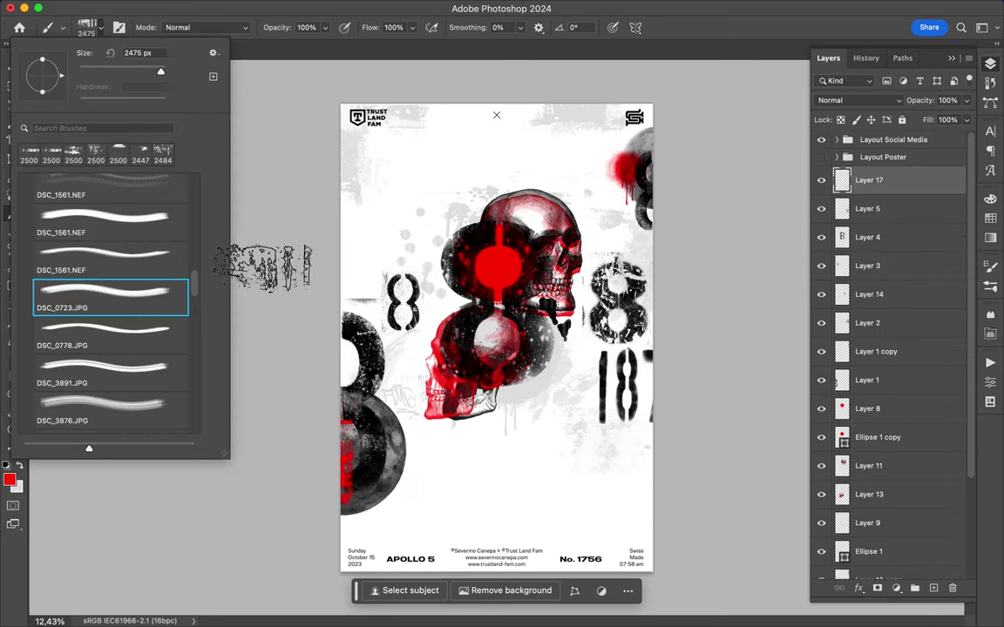
Step: On Layer 15, stamp black grunge texture along the top edge
scroll(863, 375, "down", 5)
left_click(869, 536)
left_click(89, 27)
left_click(109, 257)
key("Escape")
key("d")
left_click(444, 109)
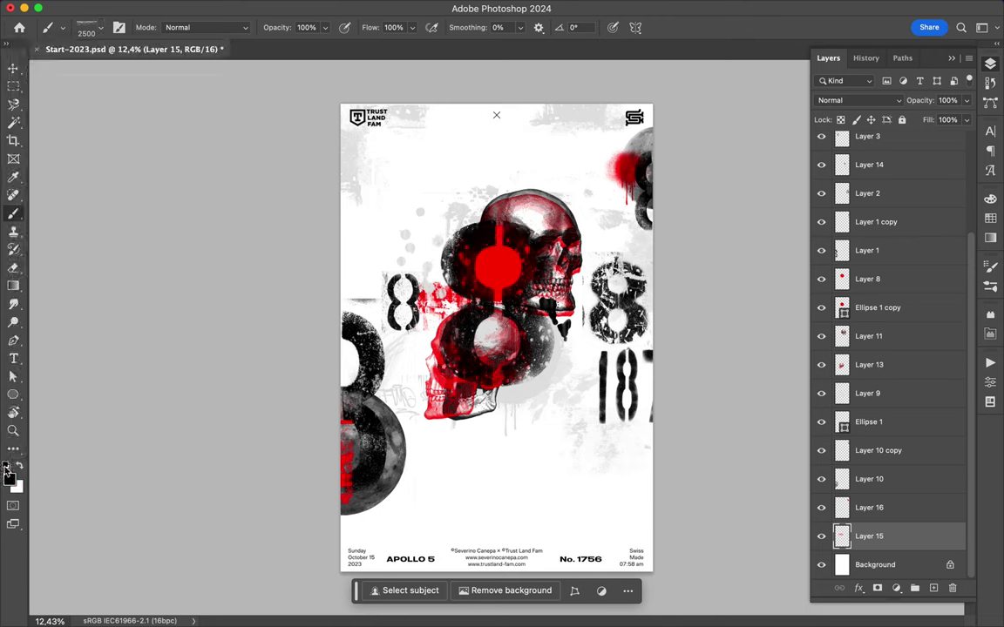
Step: Stamp a dark 1500 px grunge texture beneath the 187 numbers, then add a new layer
left_click(87, 27)
left_click(109, 224)
key("Escape")
left_click(553, 370)
left_click(87, 27)
key("Escape")
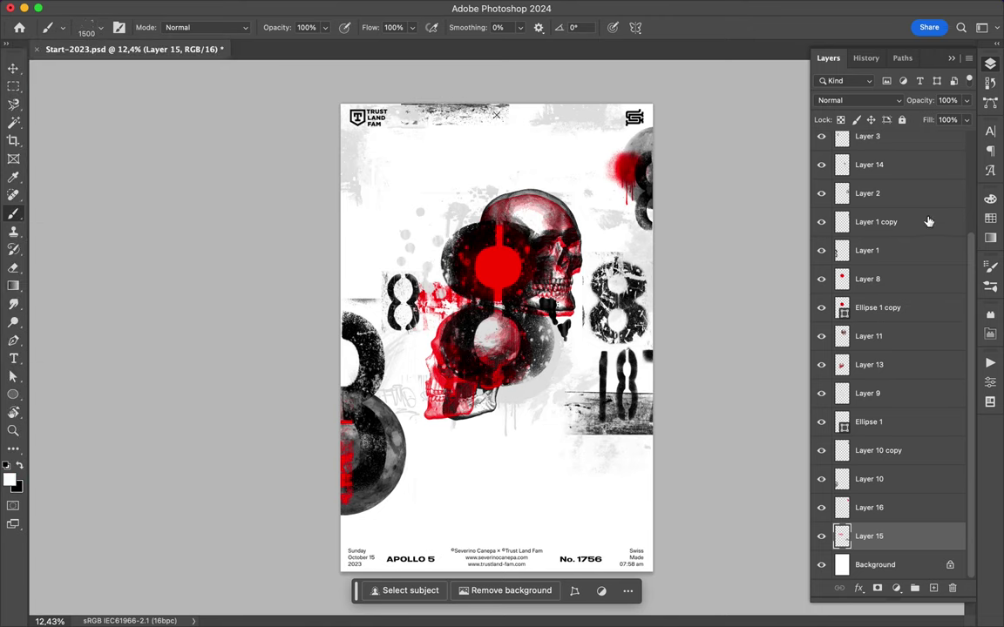
key("ctrl+shift+alt+n")
Step: Scatter black dust particles over the poster with a WG Dust Particles brush
left_click(87, 27)
scroll(104, 241, "down", 5)
scroll(104, 241, "up", 5)
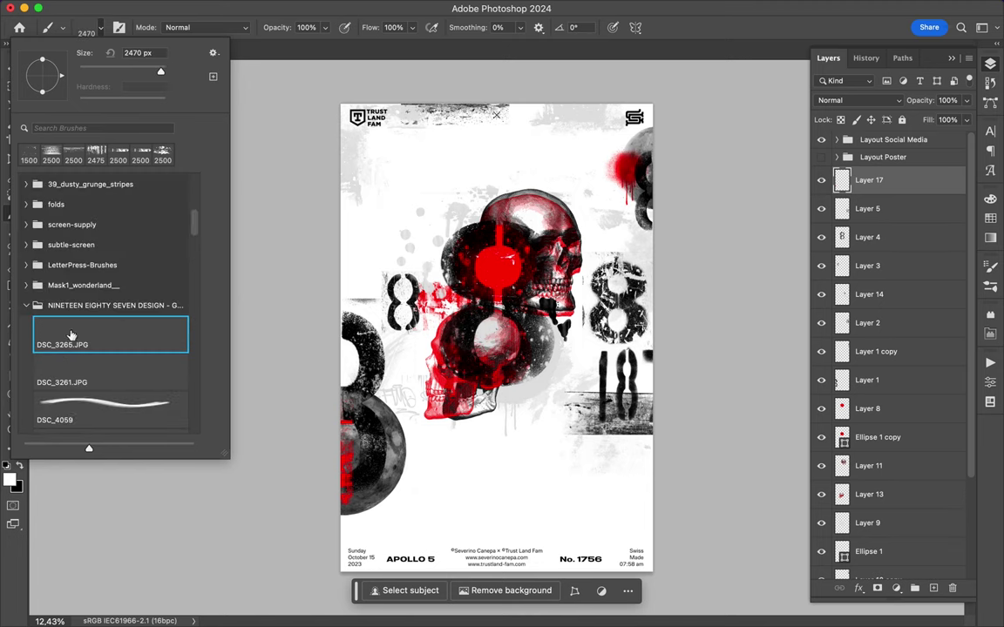
scroll(104, 262, "down", 5)
left_click(105, 228)
key("Escape")
left_click(87, 27)
key("Escape")
left_click(87, 27)
double_click(107, 264)
left_click(87, 27)
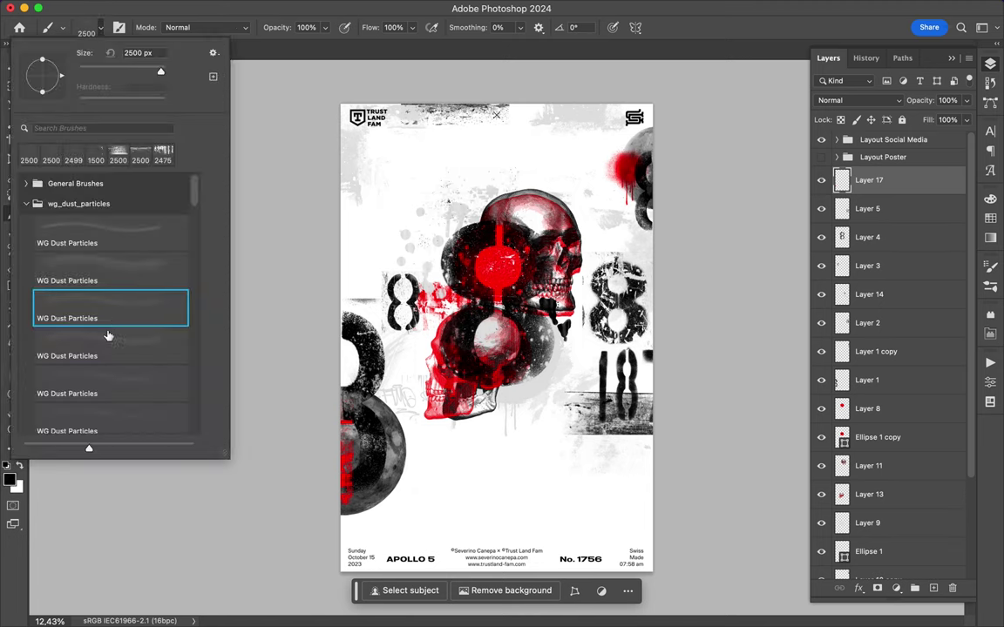
Step: Switch to a light paint colour and the Left Armed Luke brush
left_click(990, 218)
left_click(410, 157)
left_click(87, 27)
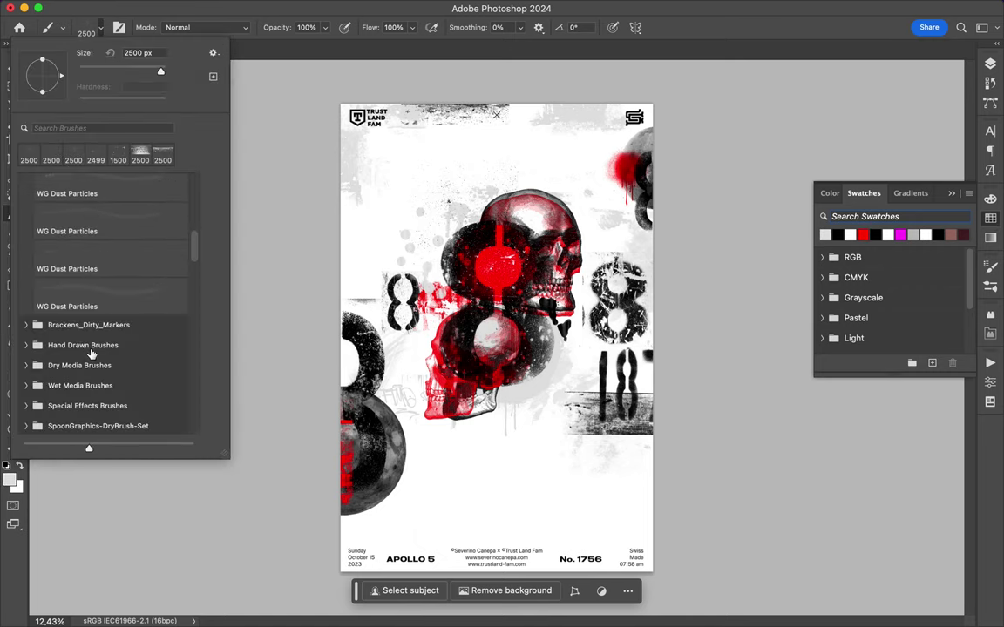
scroll(90, 342, "down", 5)
left_click(95, 271)
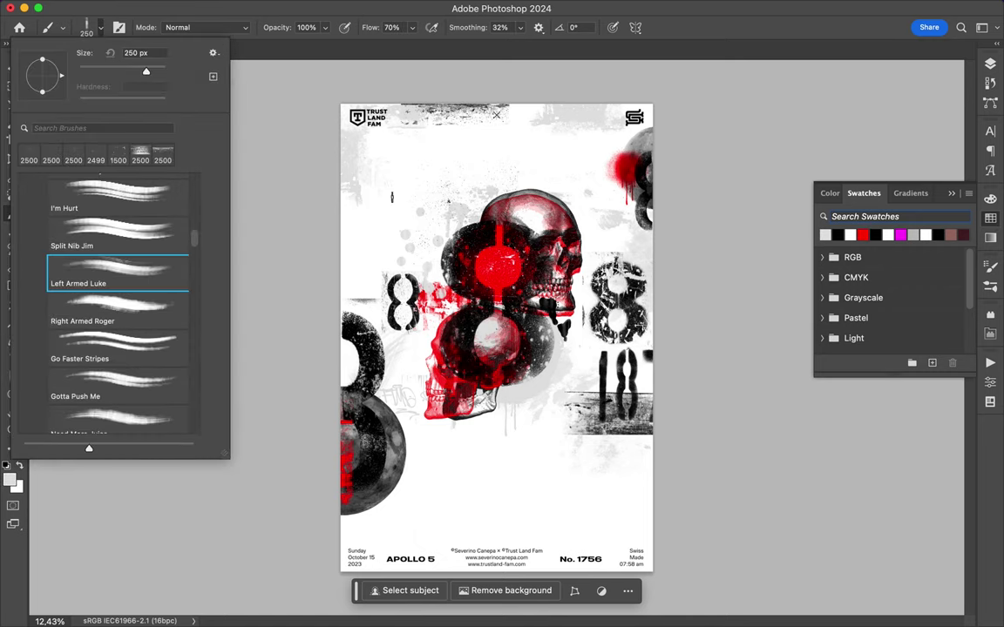
left_click(353, 179)
Step: Add Layer 18 and select the thin Rough Romper brush
left_click(990, 64)
left_click(935, 590)
left_click(88, 28)
scroll(117, 331, "down", 10)
left_click(117, 253)
key("Return")
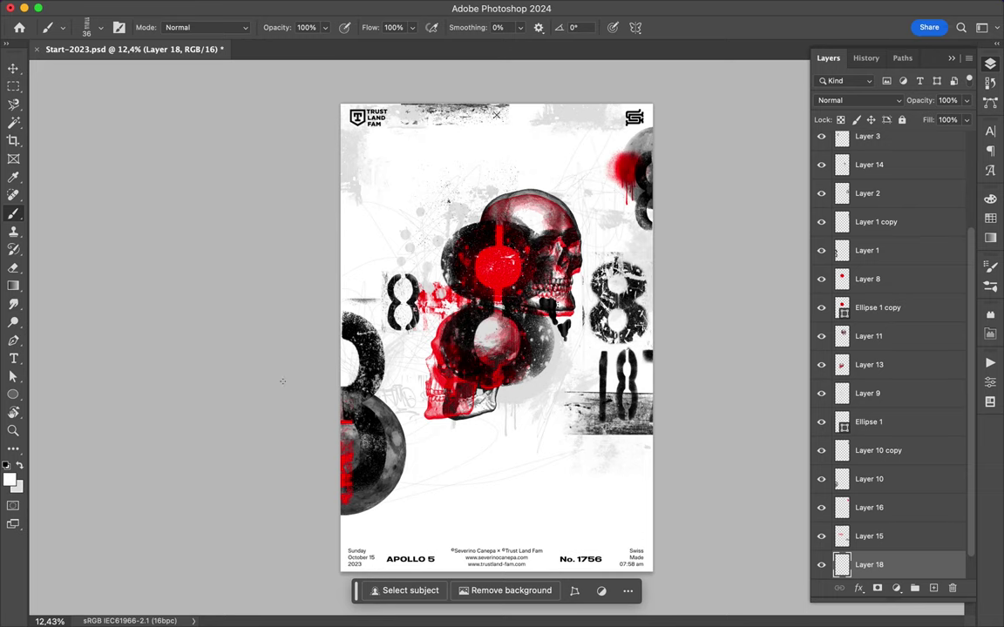
Step: Add Layer 19 for the white scratch lines and return to the Move tool
key("ctrl+v")
key("v")
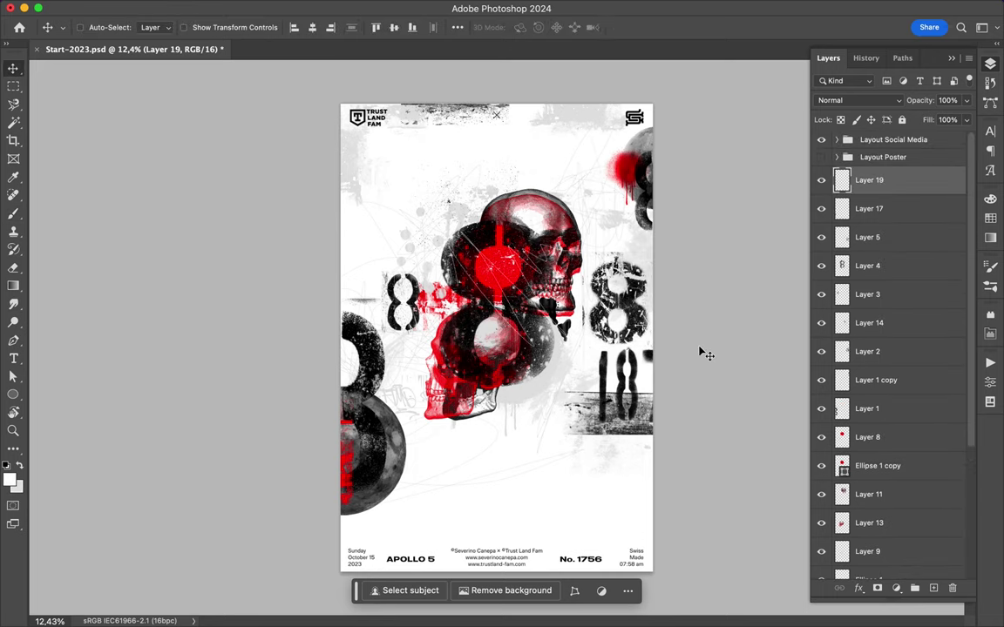